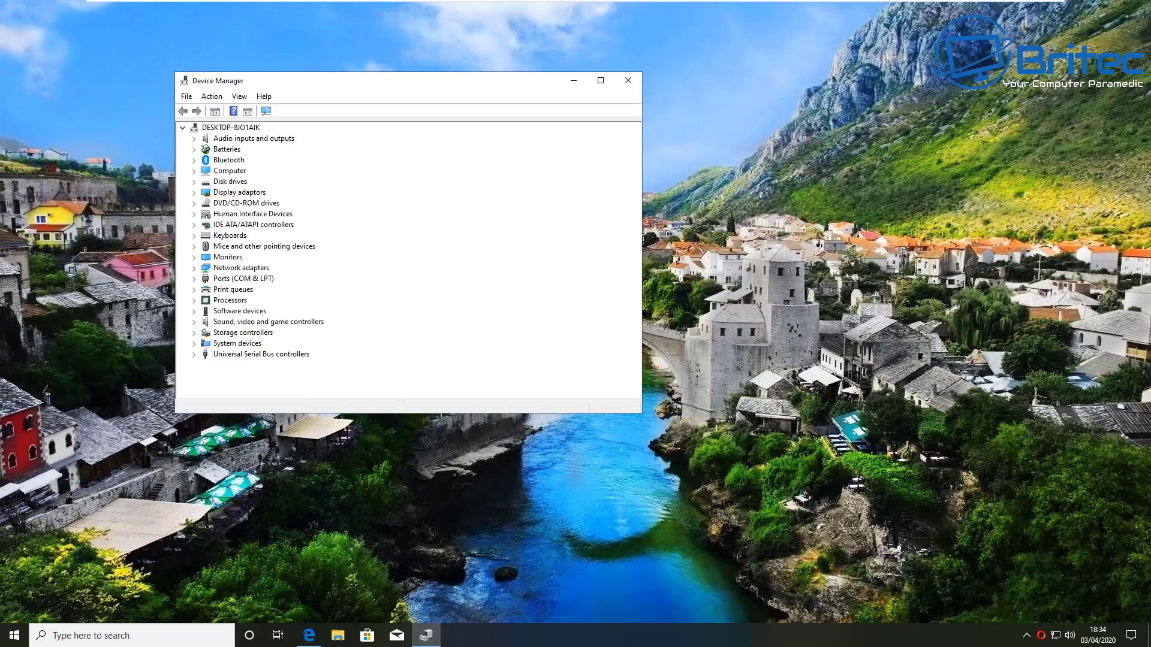
- Drag the Device Manager window, with its hardware categories, to the centre of the desktop
drag(321, 81, 478, 152)
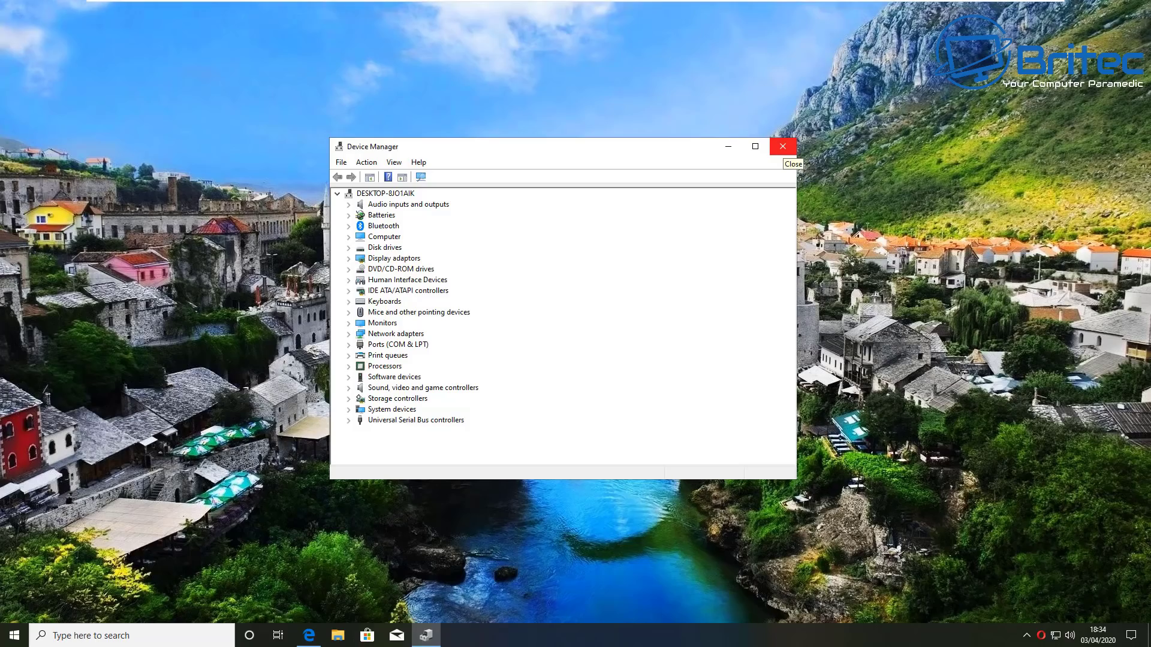
- Close Device Manager and go to the Snappy Driver Installer download page on sdi-tool.org in Edge
click(782, 149)
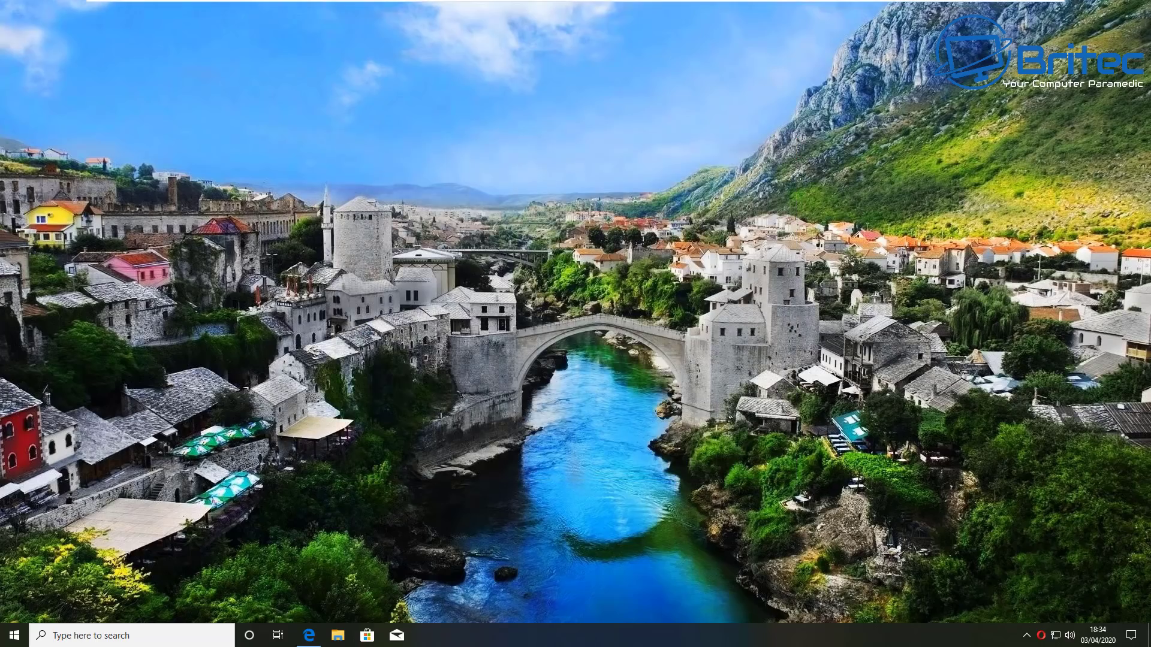
click(309, 635)
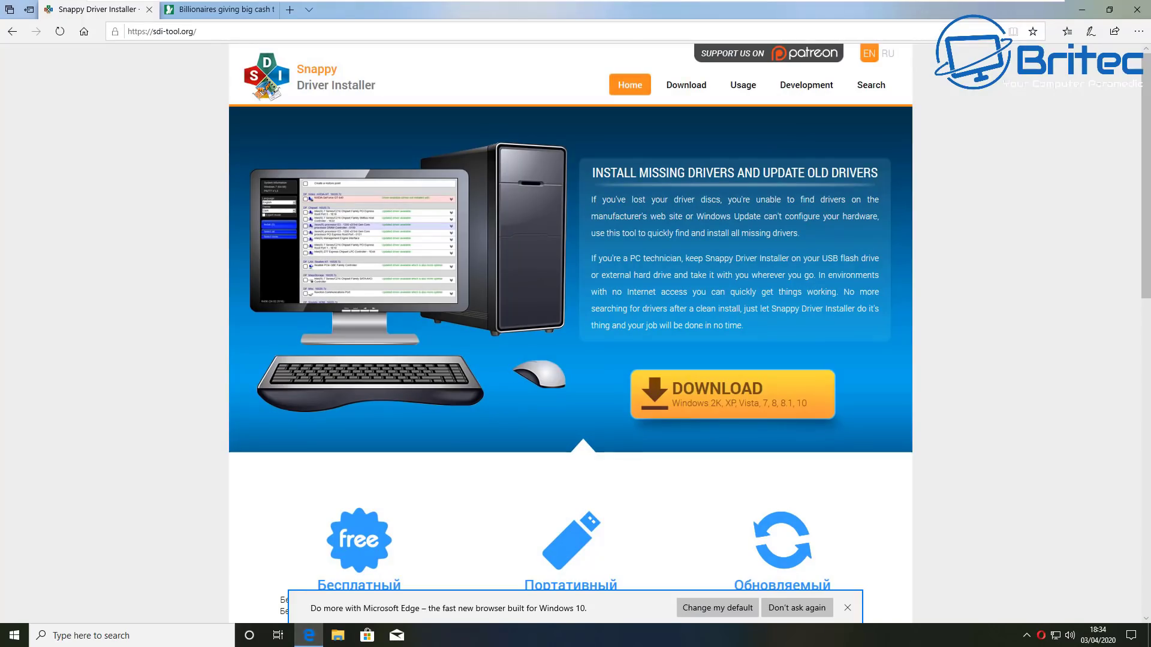
click(731, 394)
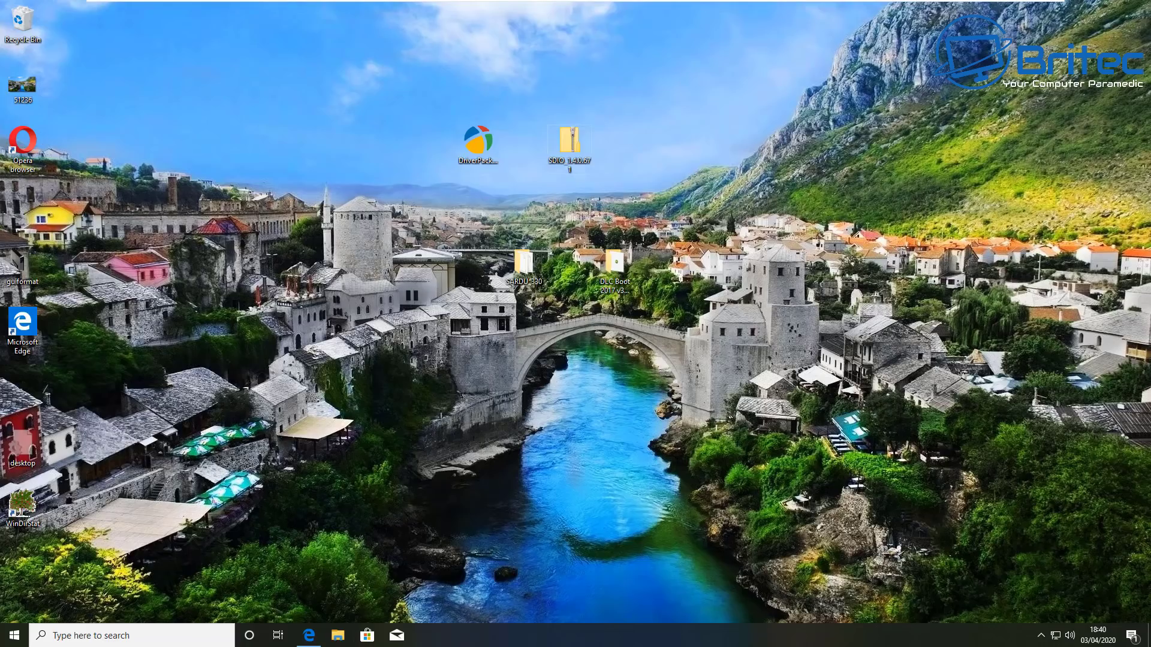
- Extract the SDIO zip to the suggested desktop folder and open its SDIO_1.4.0.671 folder
right_click(571, 143)
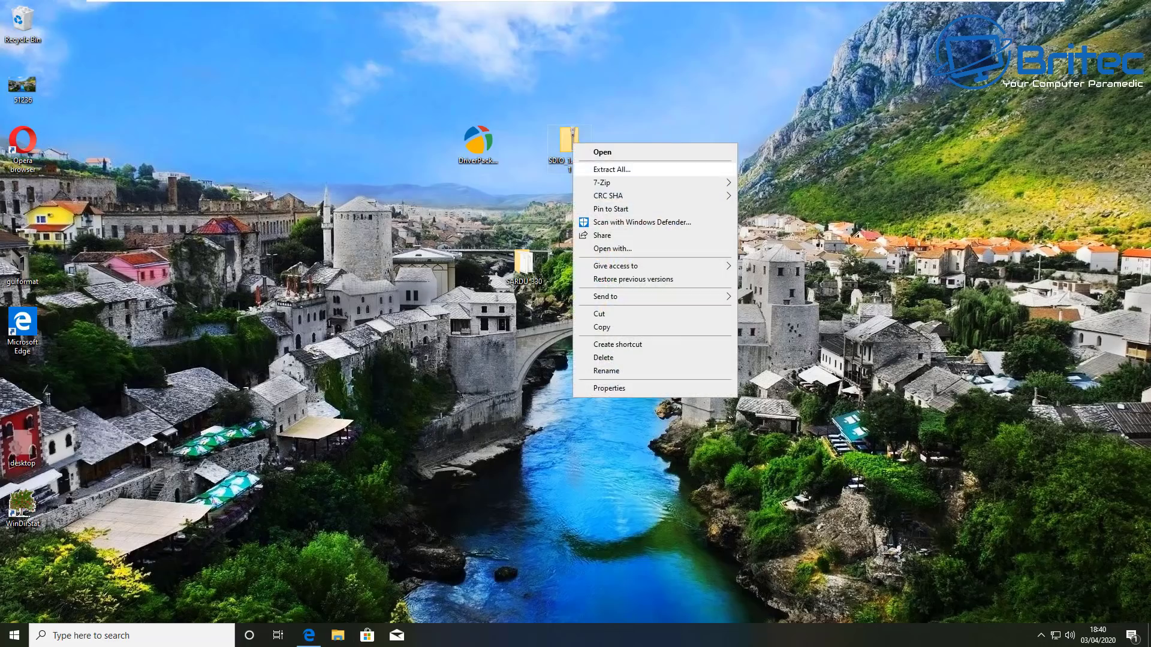
click(611, 169)
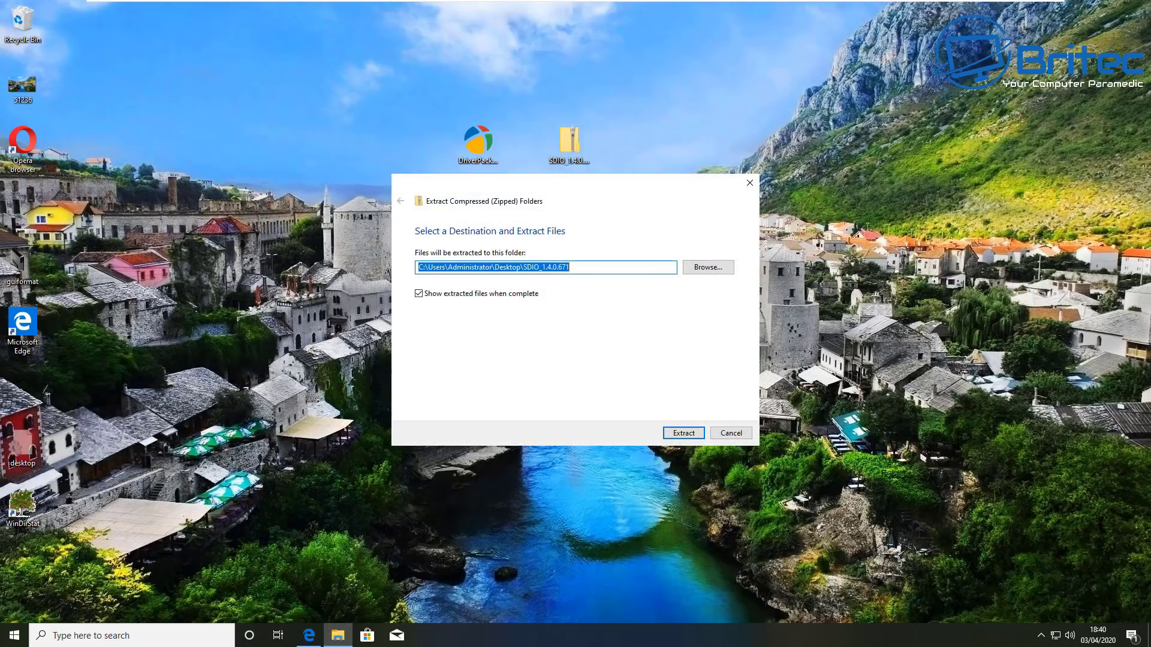
key(Return)
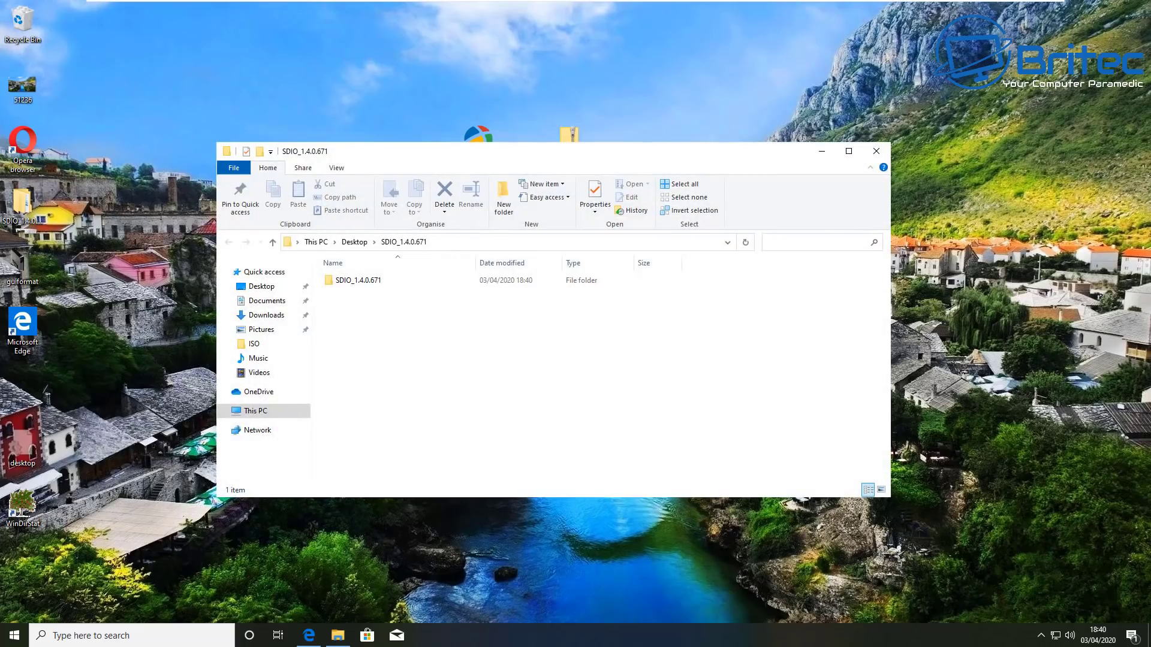
click(357, 280)
double_click(357, 280)
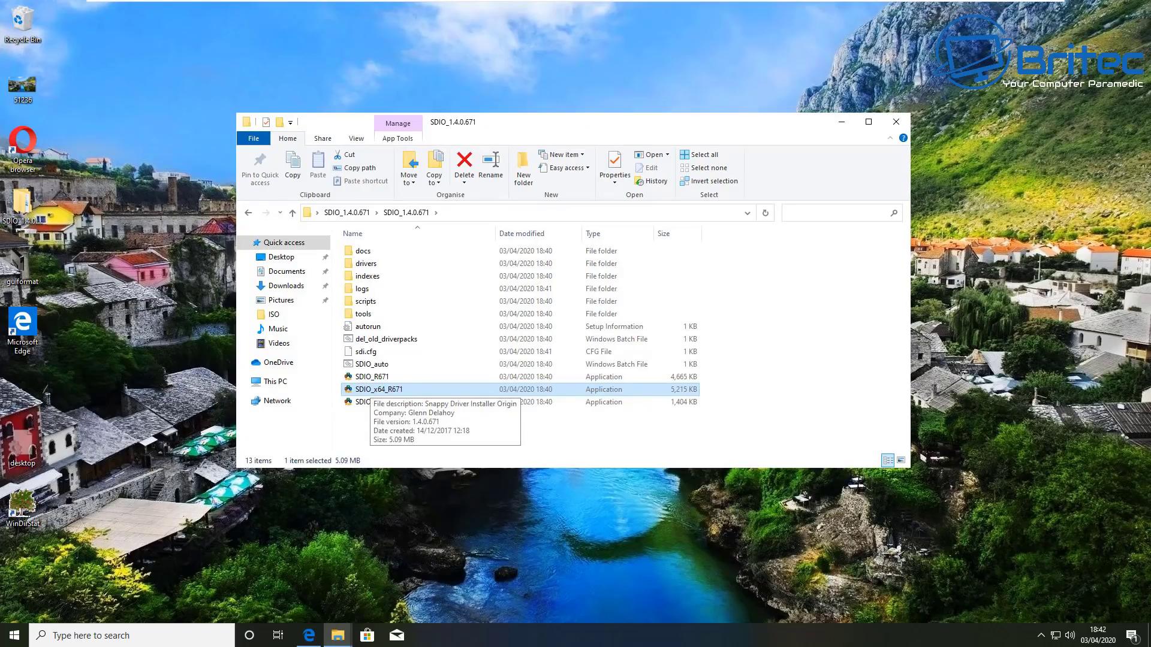
- Run SDIO_x64_R671 as administrator, accept the license and dismiss the firewall alert
right_click(401, 389)
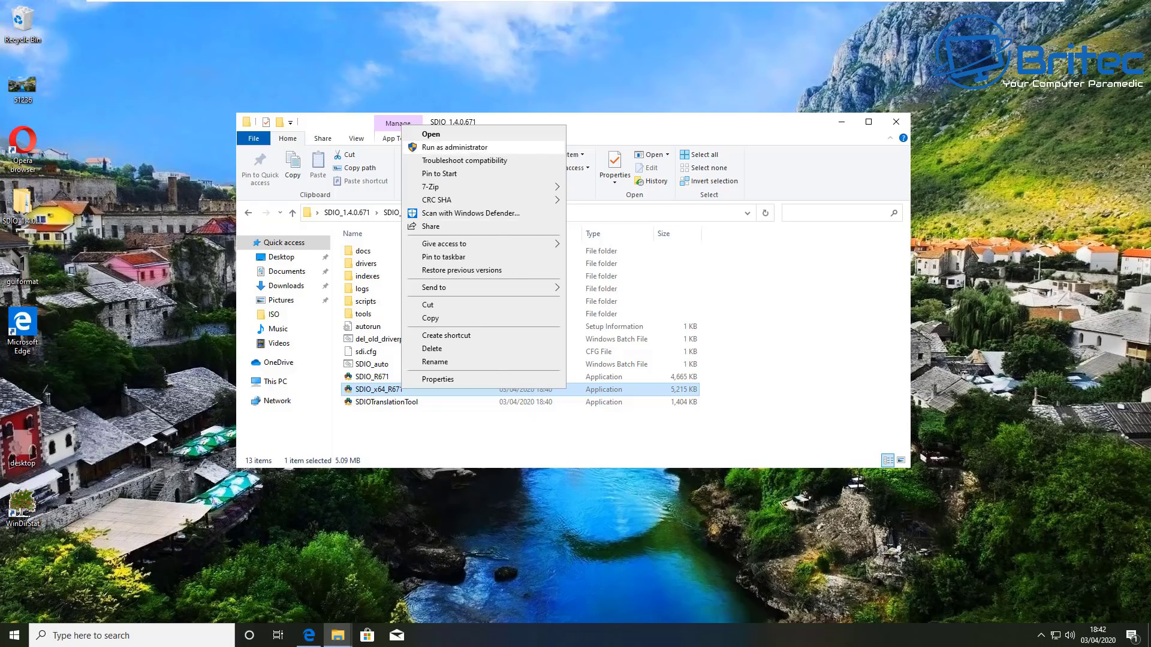
click(454, 147)
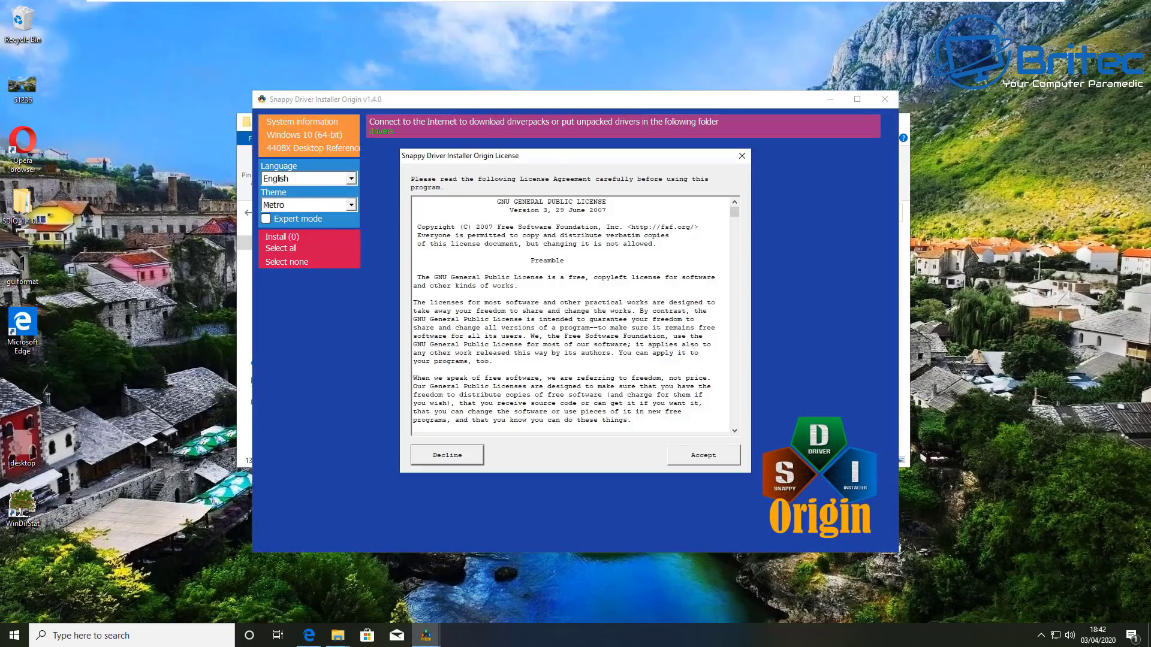
key(Tab)
key(Return)
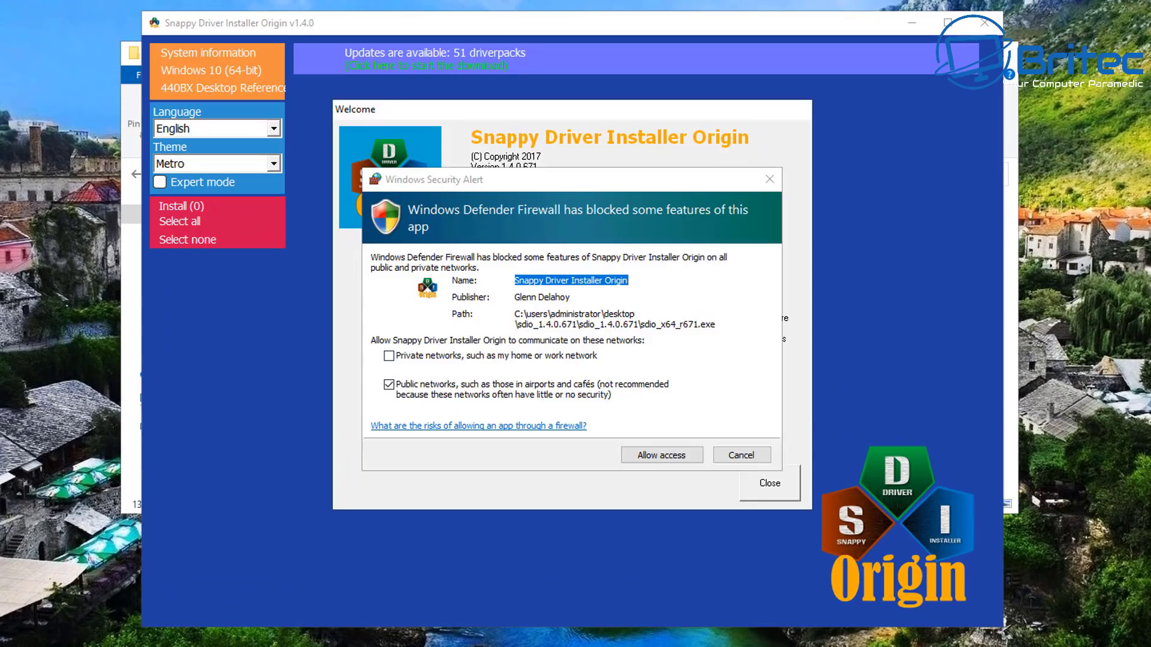
key(Return)
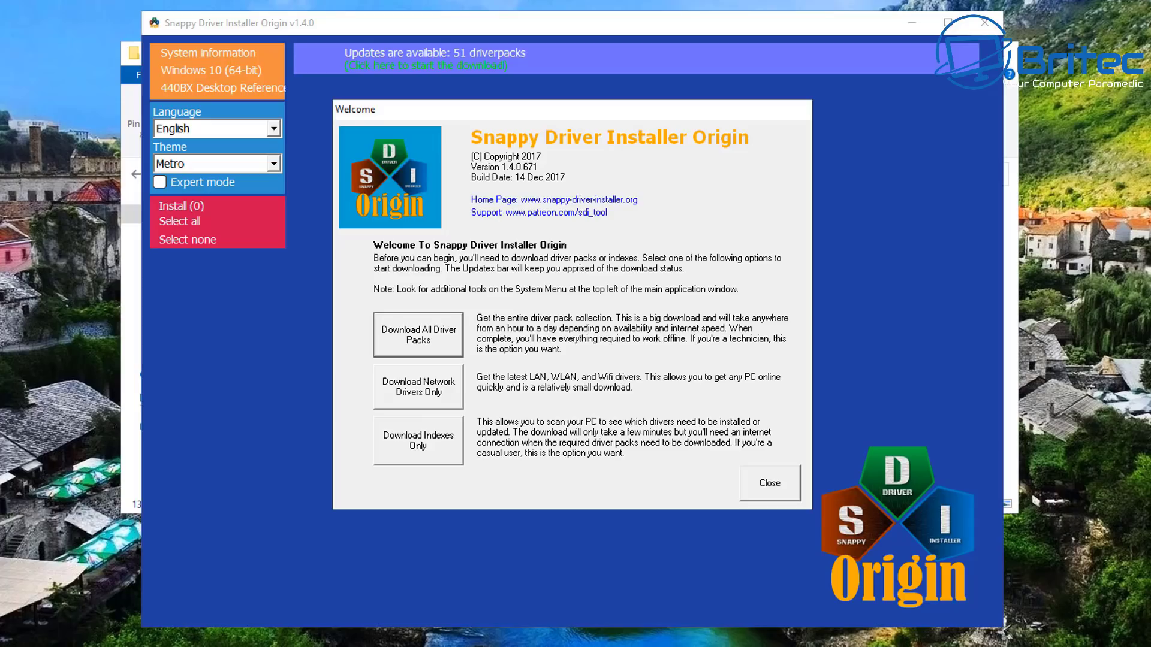
- Download only the driver indexes, switch to the Dark theme and turn on Expert mode
click(419, 440)
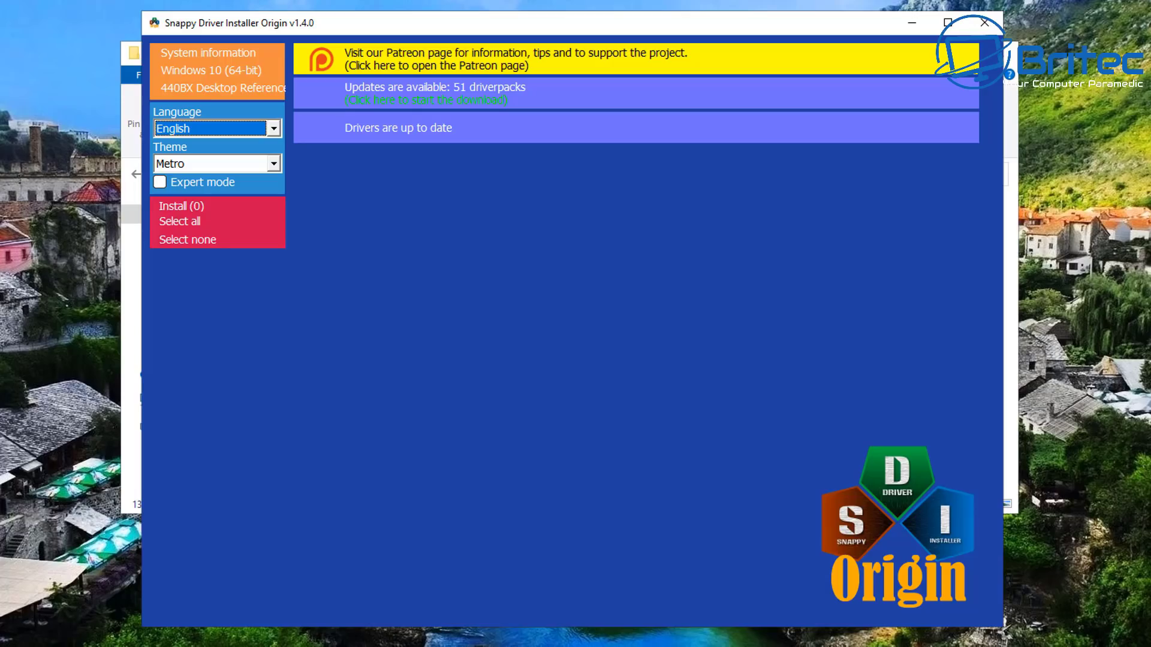
click(240, 164)
click(180, 181)
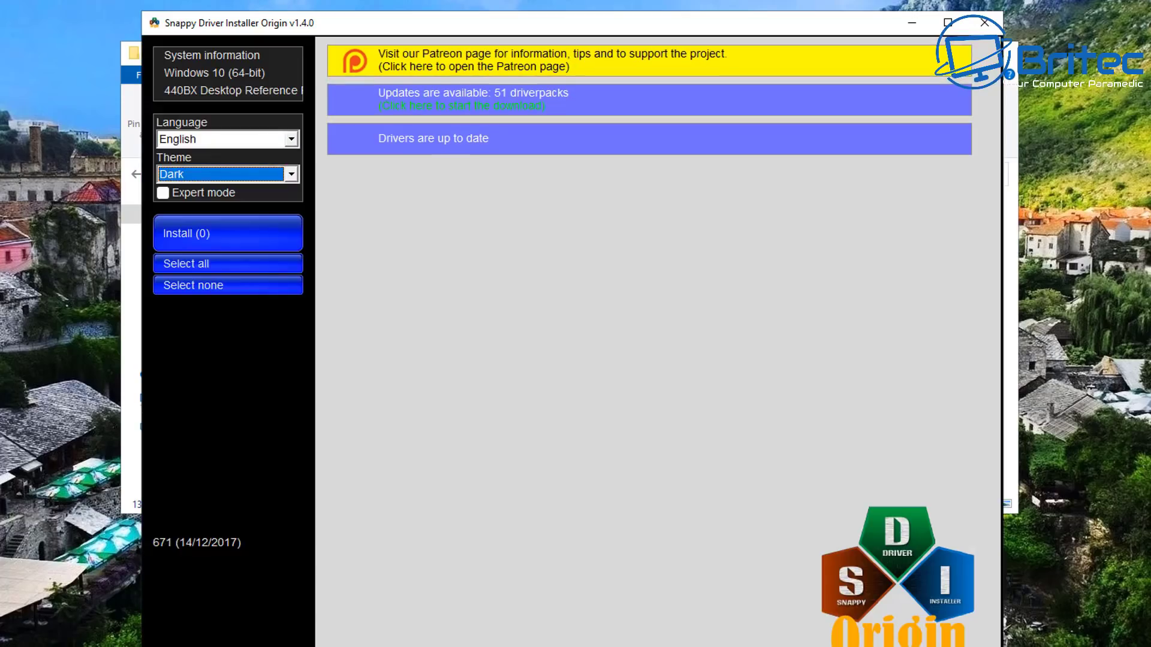
click(162, 193)
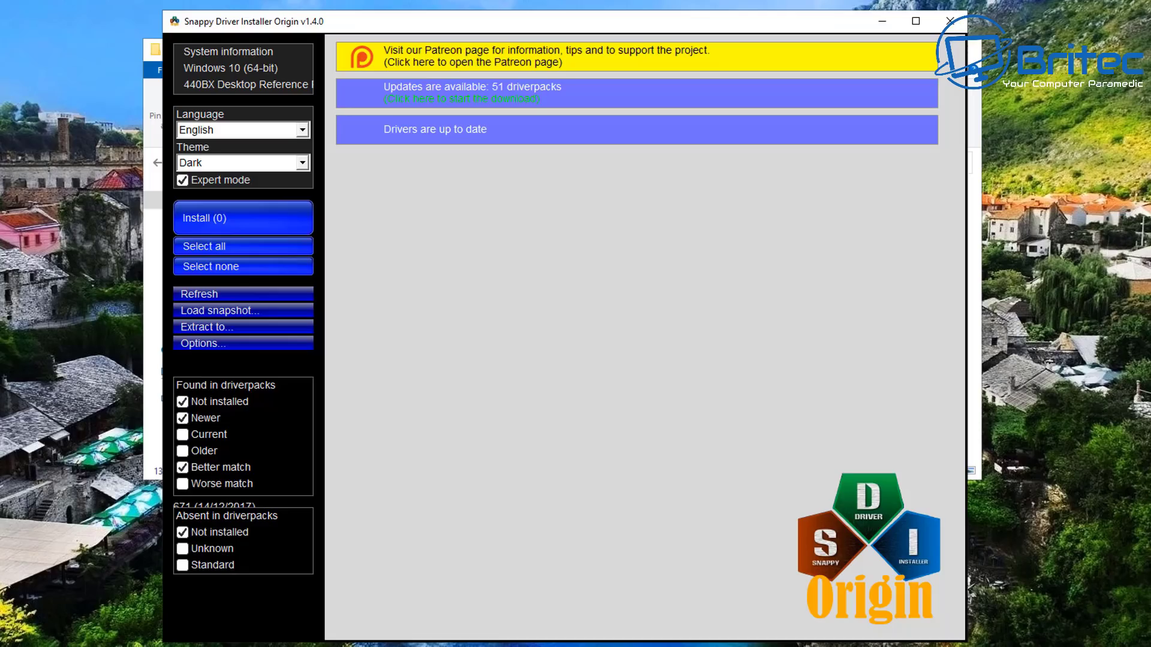
- Bring the SDIO folder window in File Explorer forward and close it
click(152, 264)
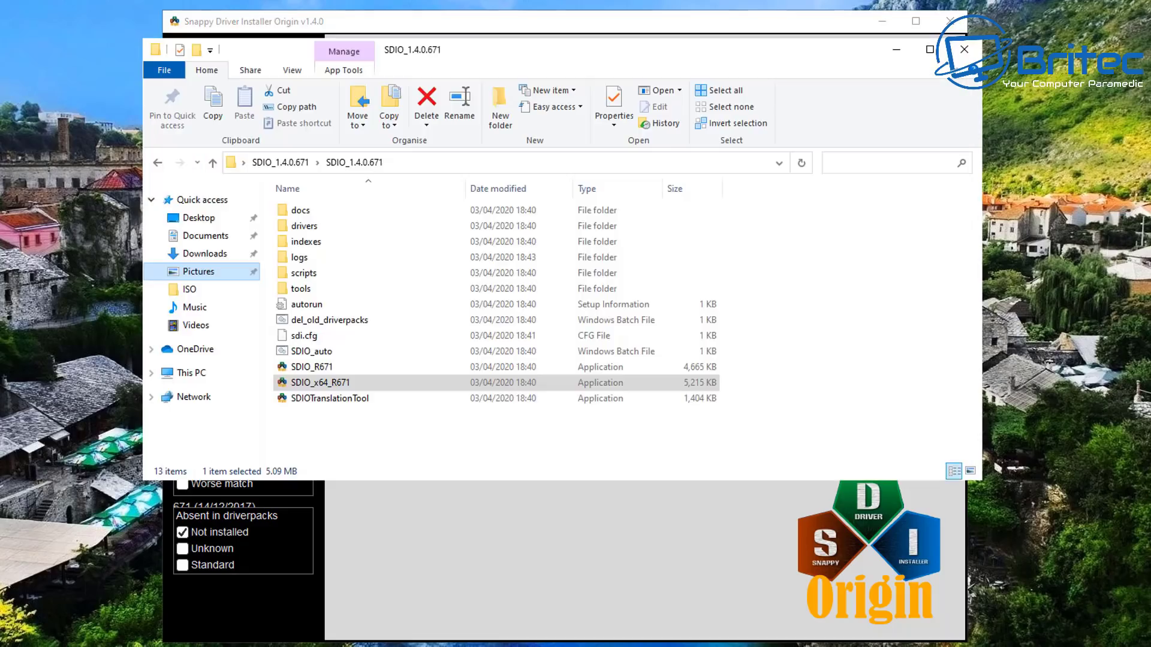
click(964, 49)
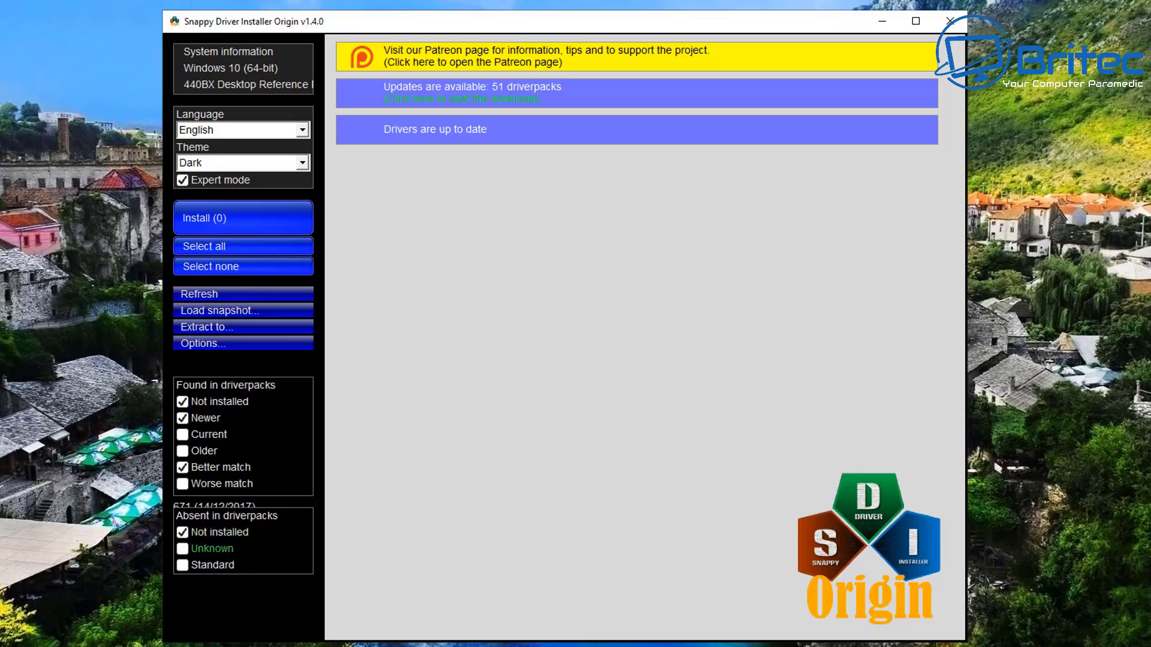
- Turn on the Unknown, Standard, Current and Older driver filters
click(204, 548)
click(204, 565)
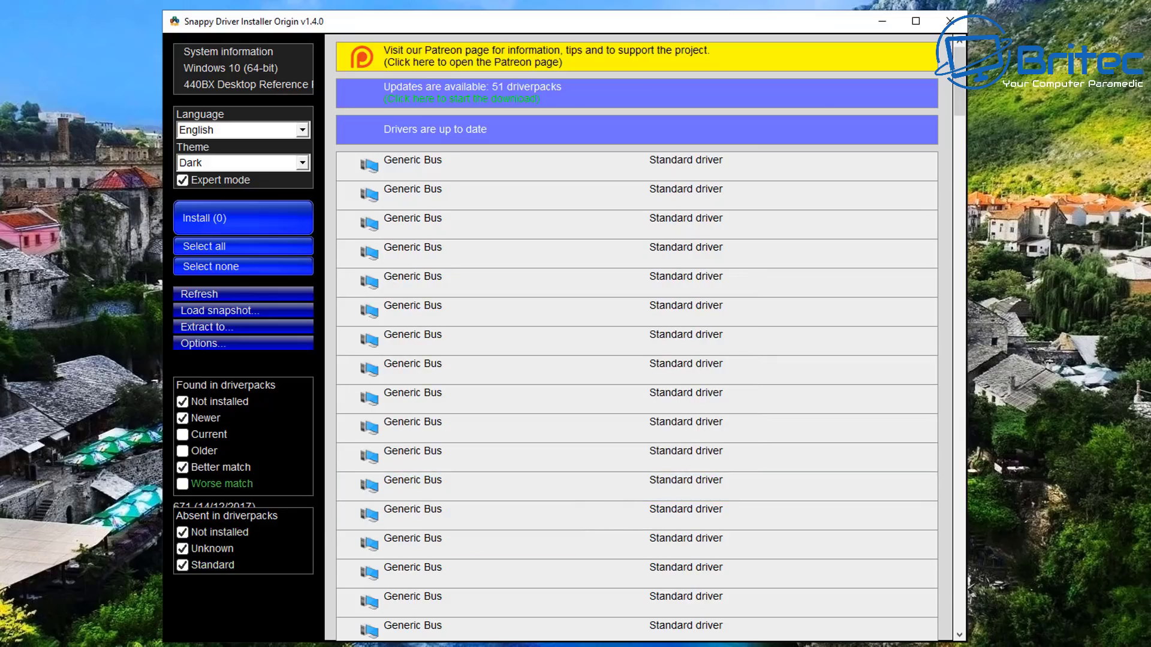
click(204, 434)
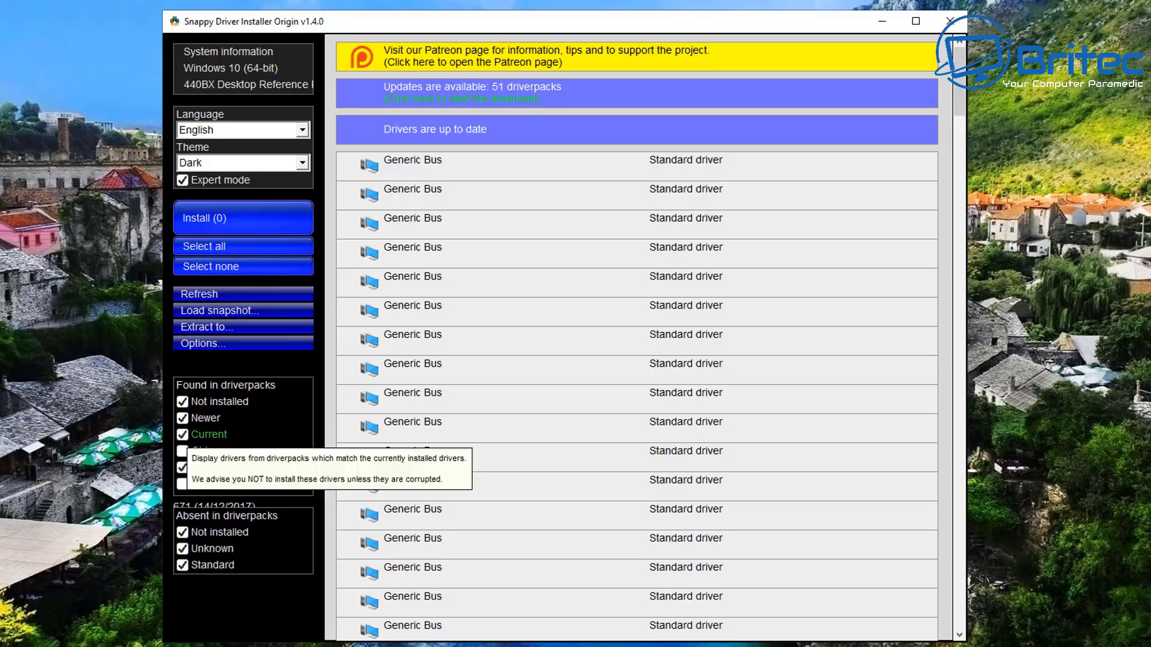
click(204, 451)
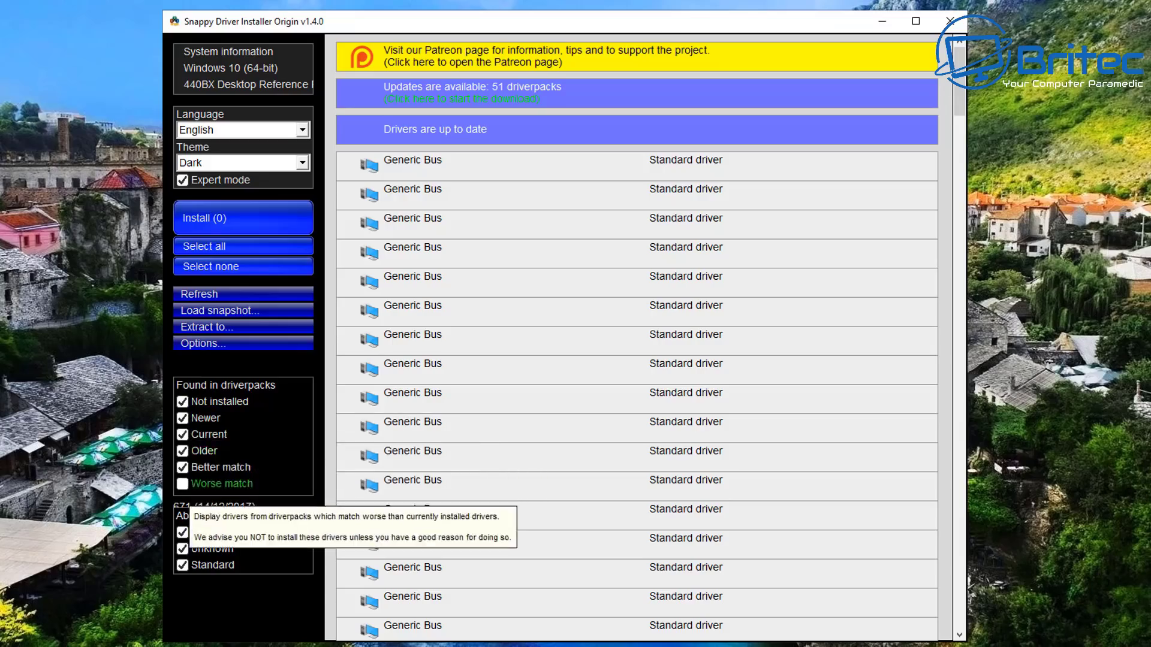
mouse_move(401, 175)
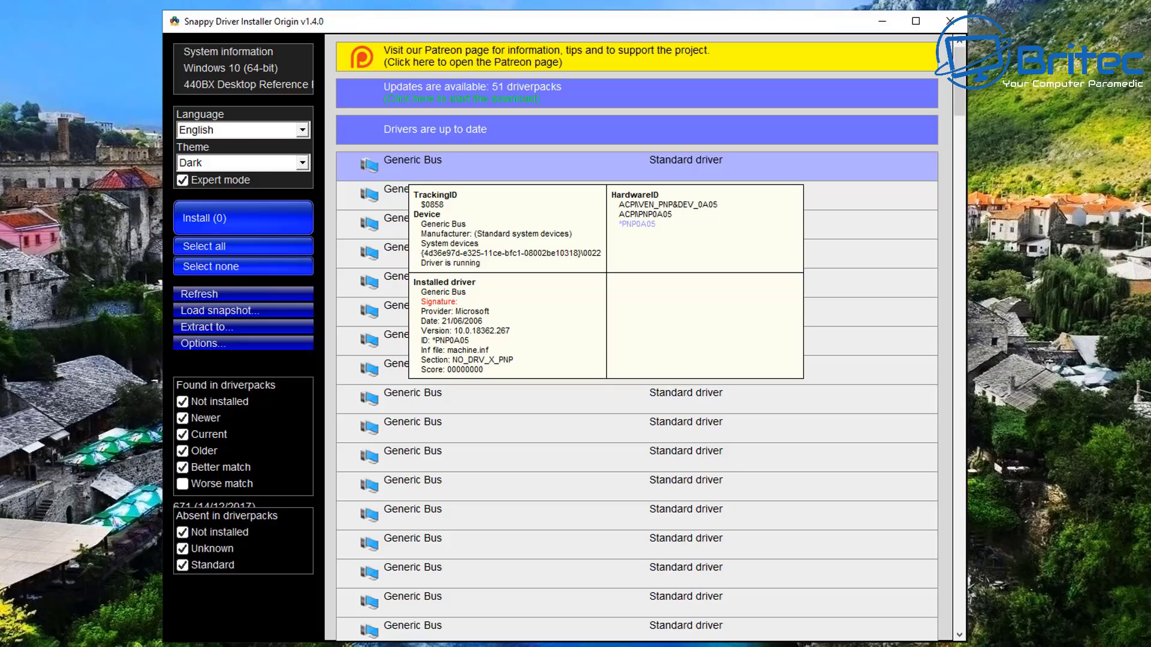
right_click(400, 169)
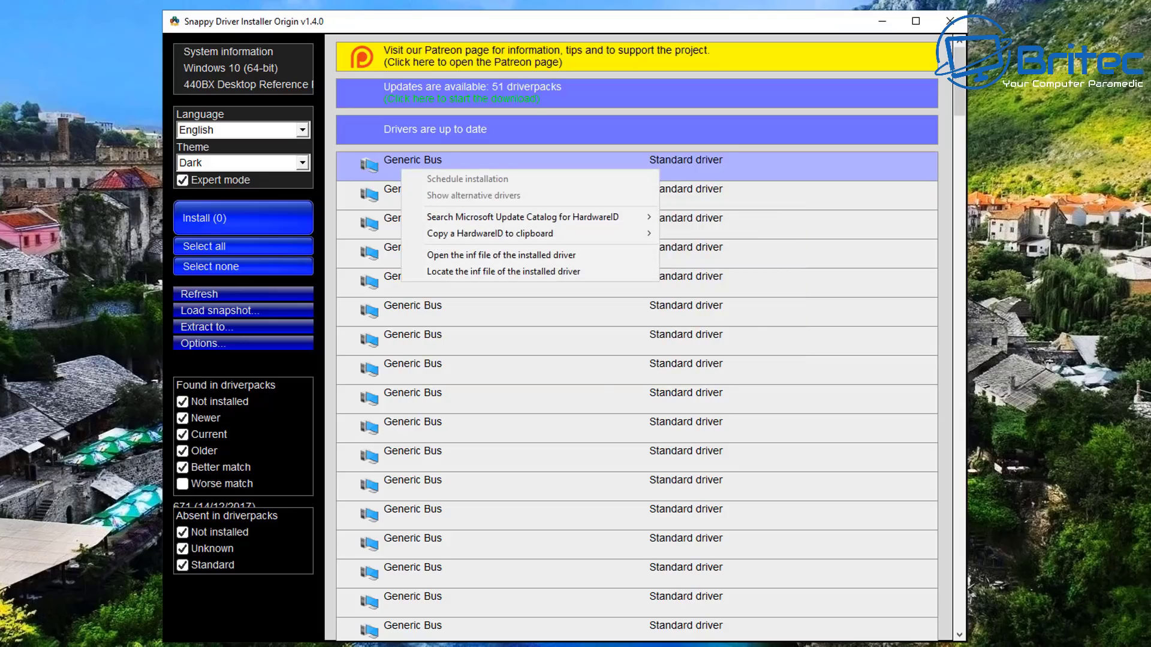
key(Escape)
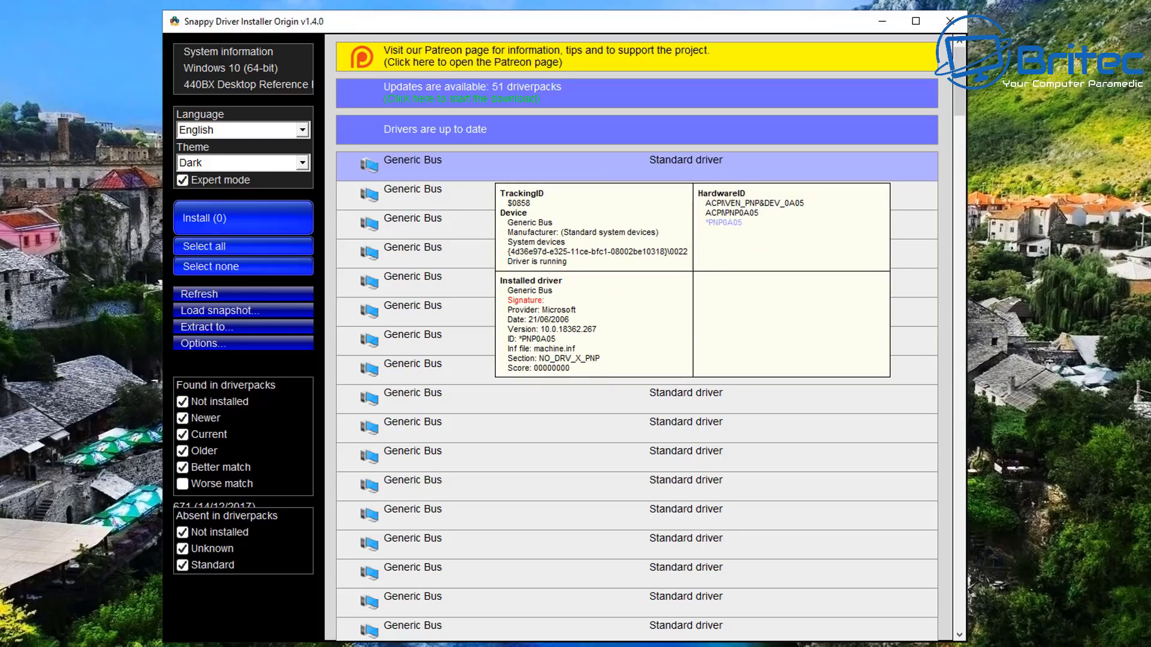
right_click(487, 169)
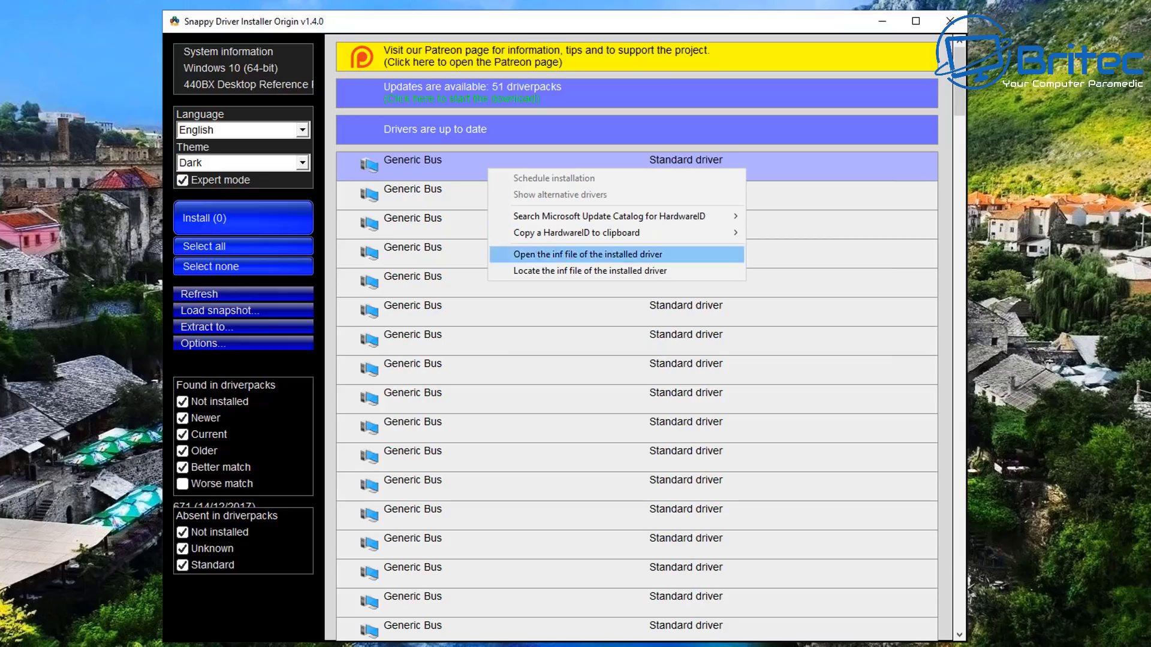
mouse_move(609, 216)
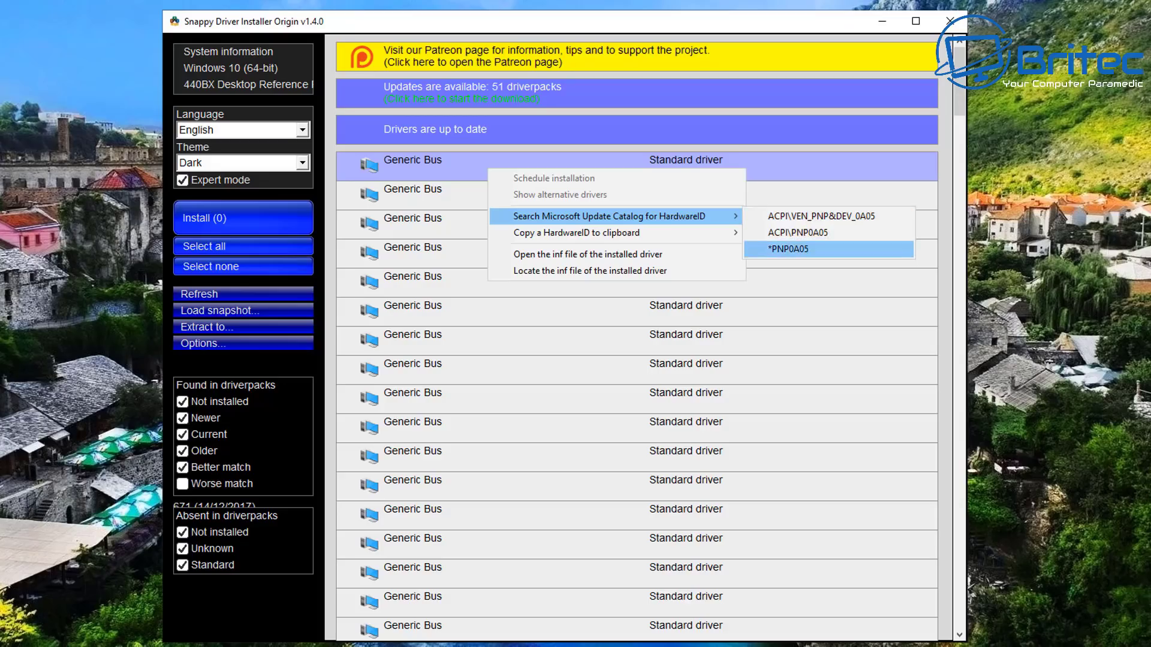
mouse_move(576, 233)
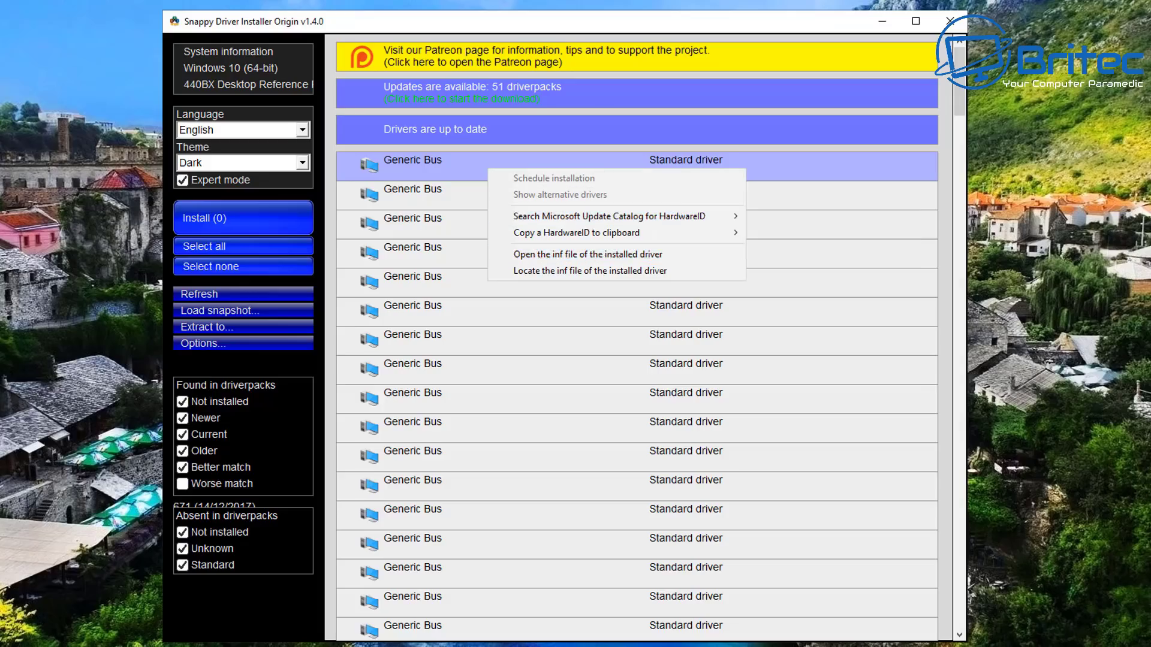
key(Escape)
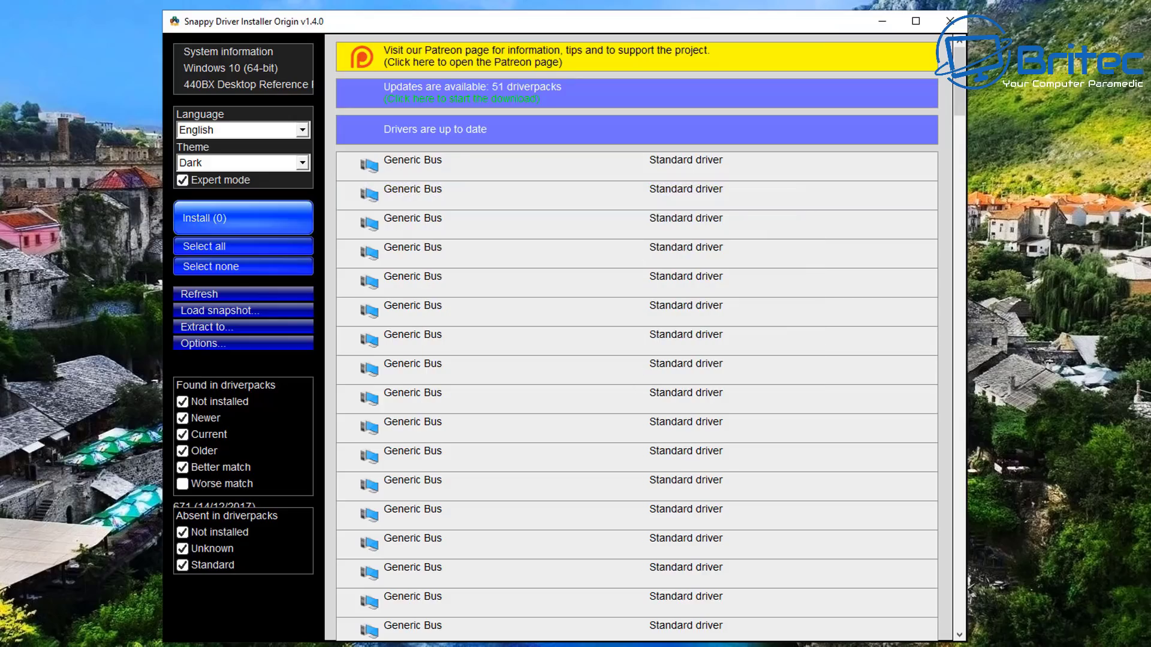
- Install the selected drivers, then uncheck the Newer, Current, Not installed and Better match filters
click(215, 218)
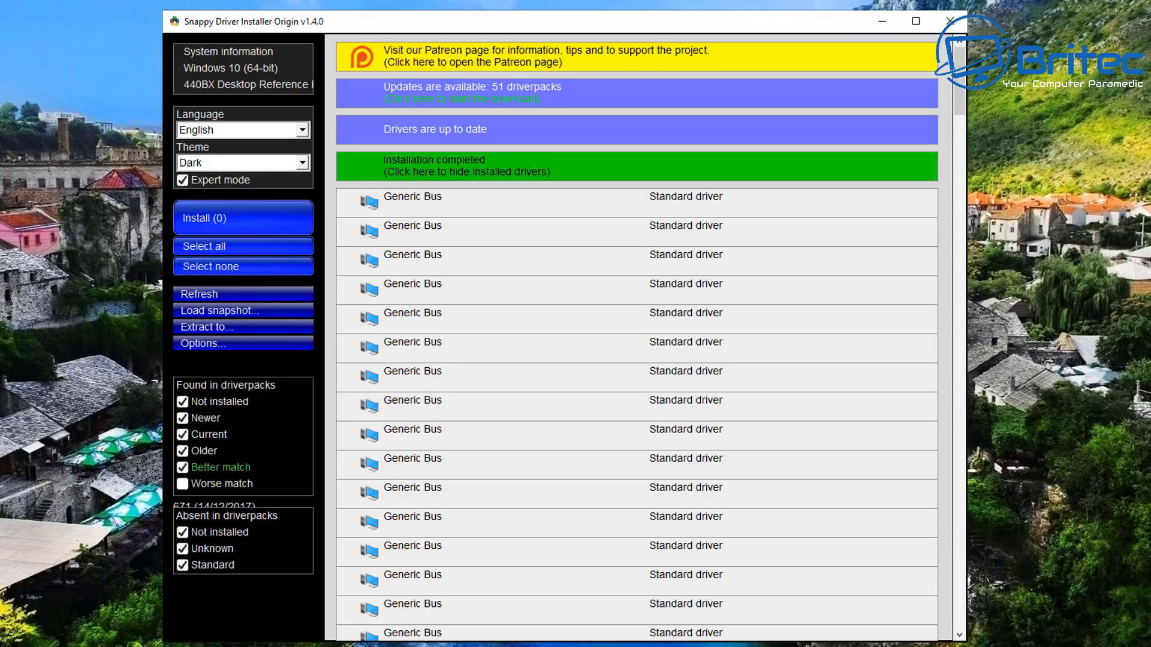
click(206, 417)
click(208, 434)
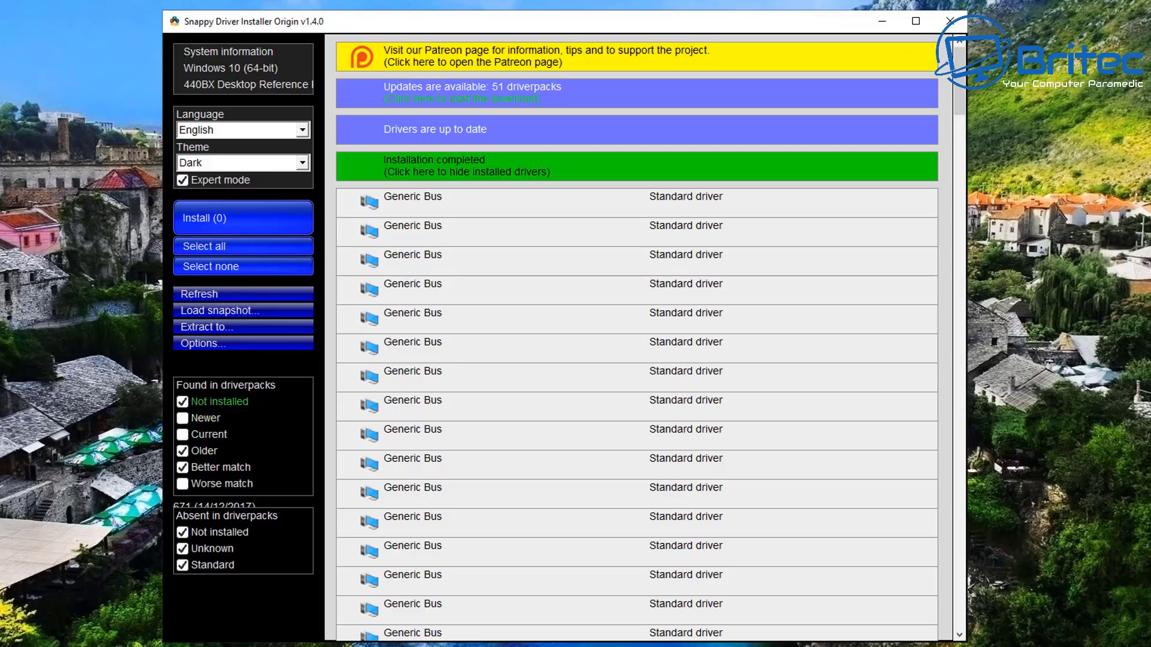
click(219, 401)
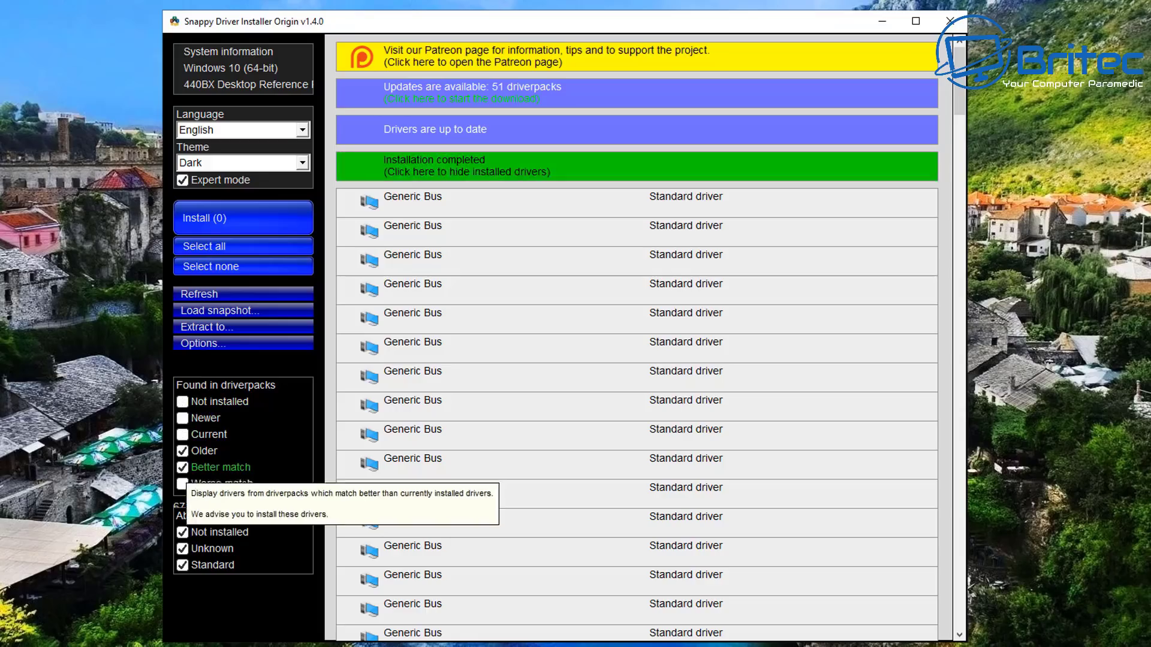
click(220, 467)
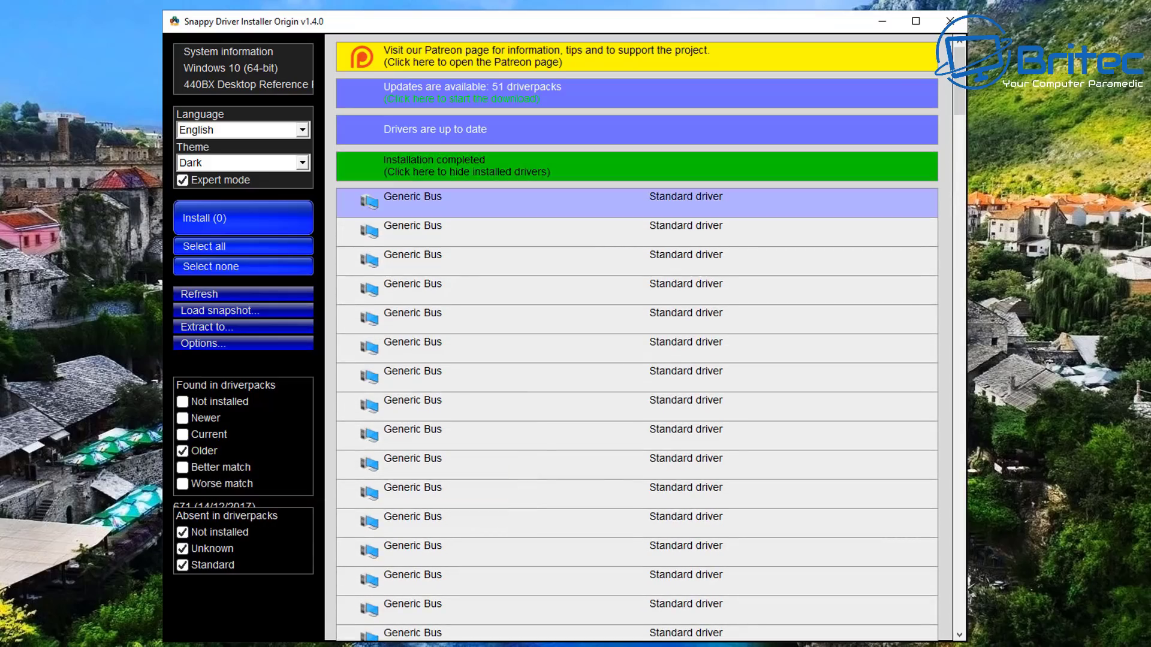
- Open the first Generic Bus driver's actions menu and dismiss it
mouse_move(369, 204)
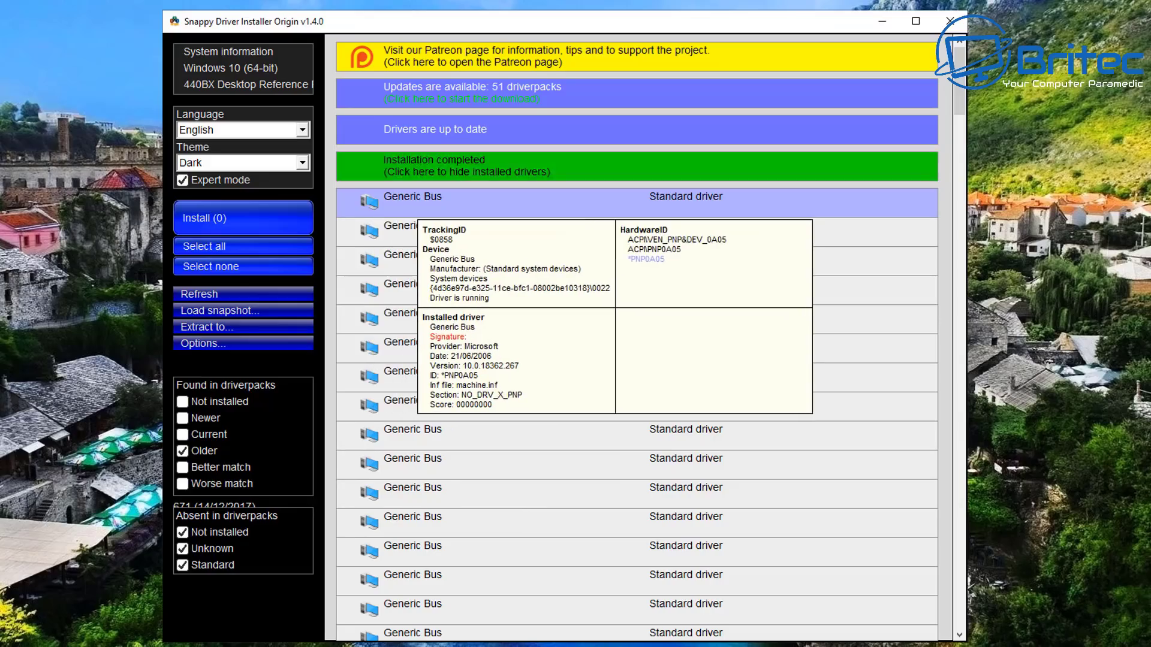
right_click(410, 206)
key(Escape)
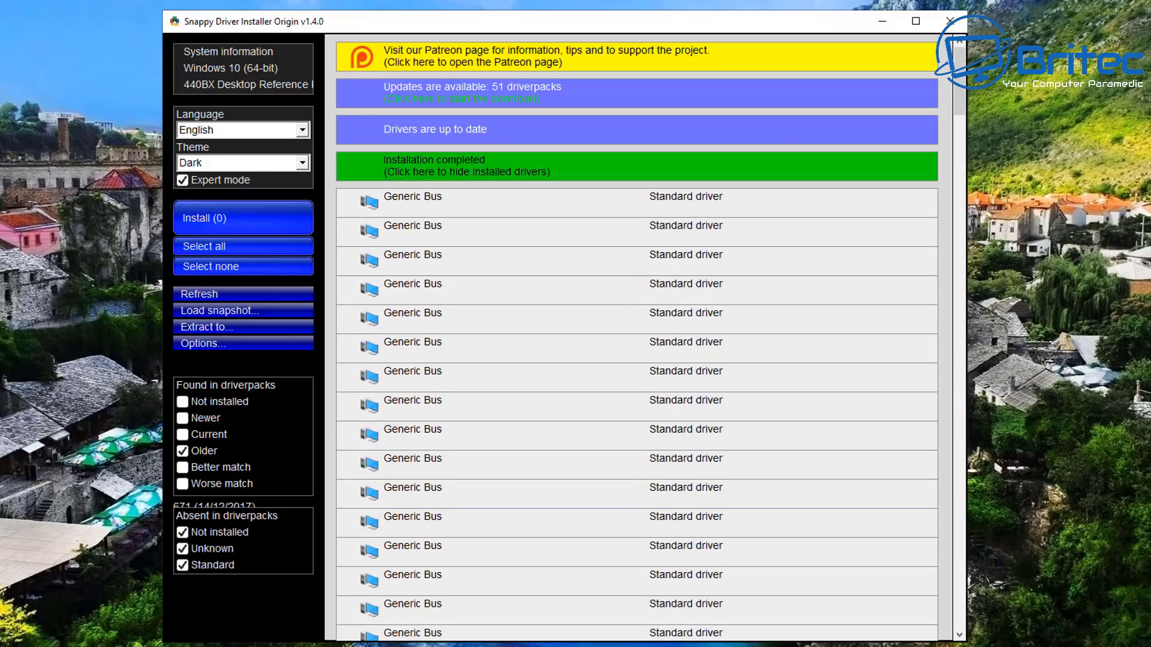
click(202, 342)
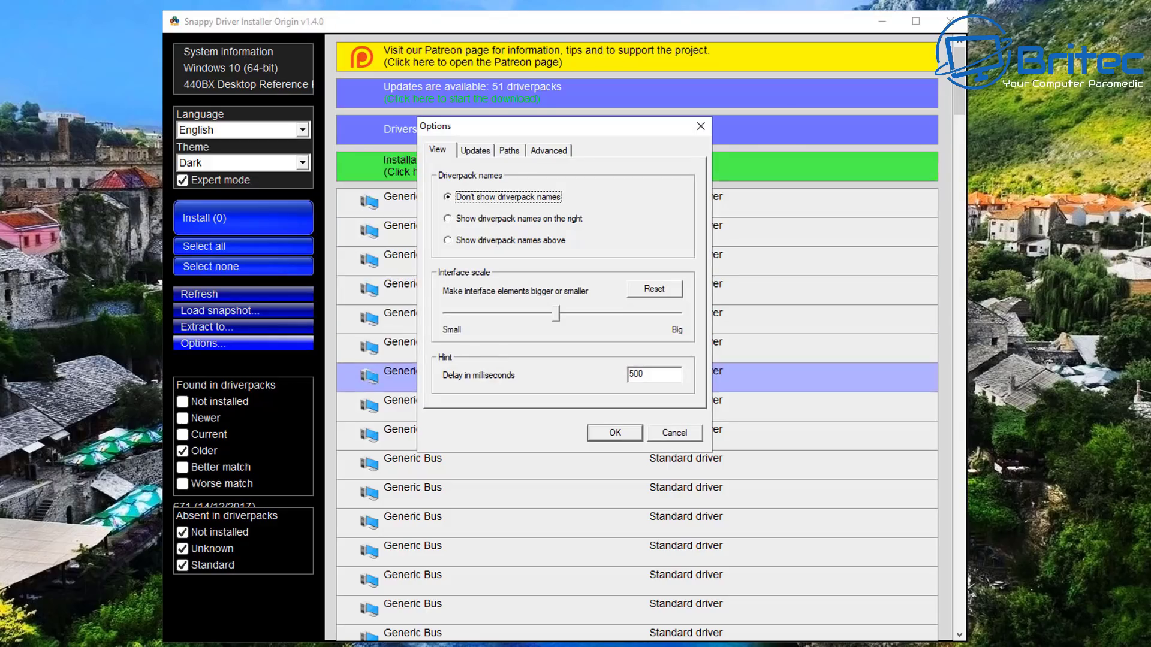
key(ctrl+Tab)
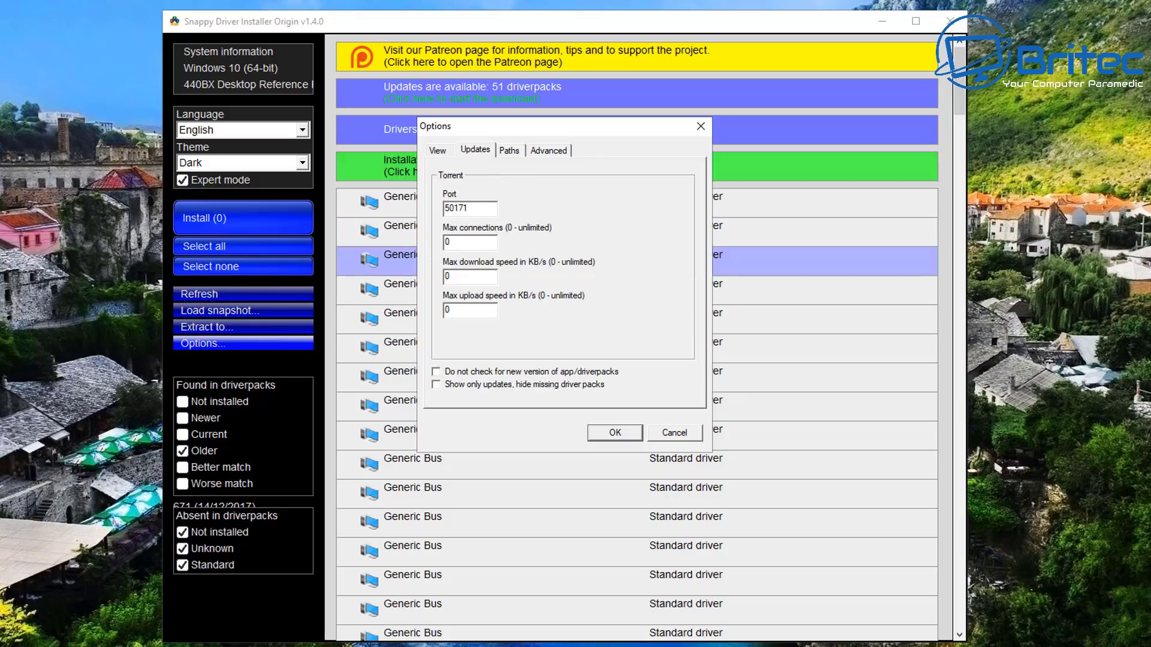
key(ctrl+Tab)
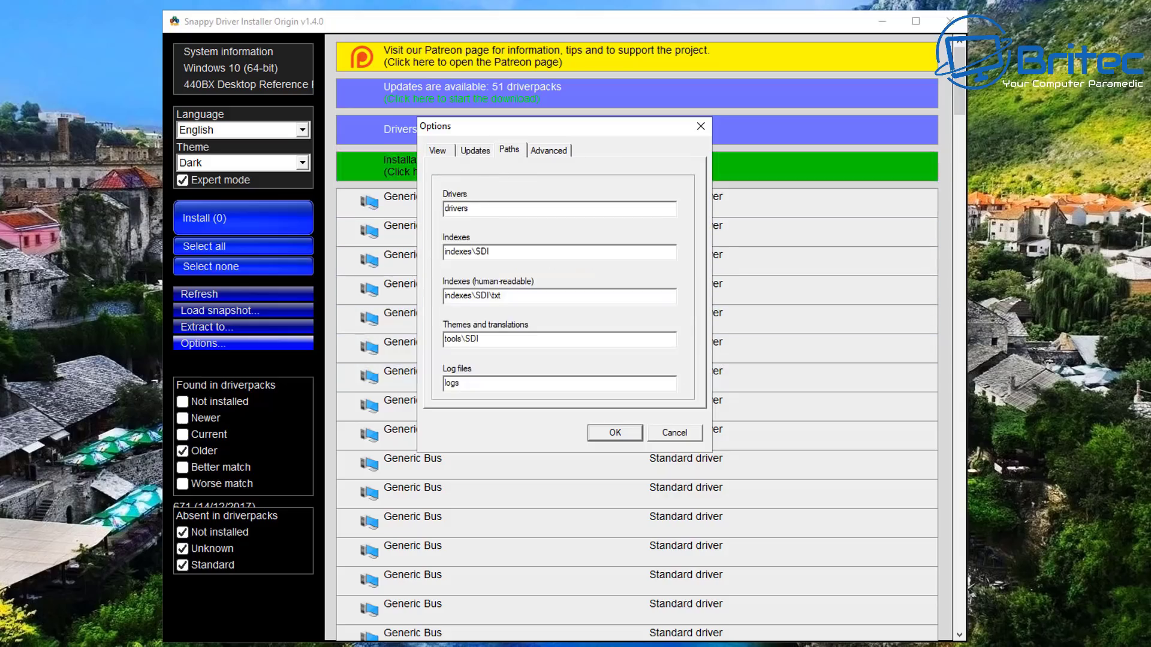
key(ctrl+Tab)
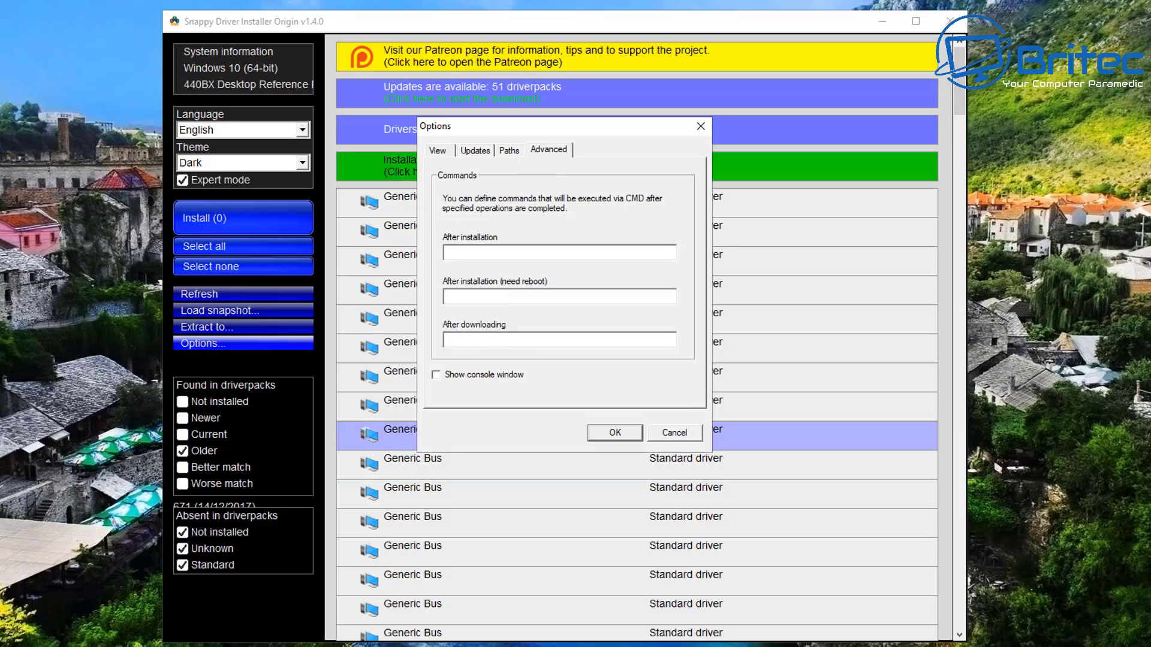
key(Escape)
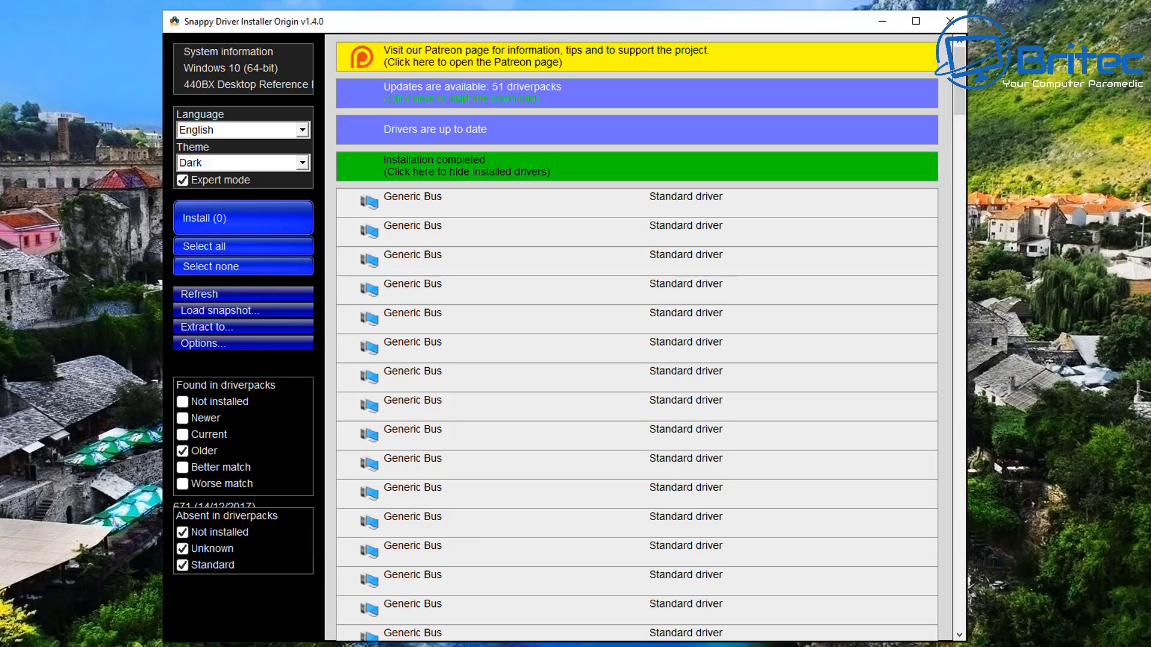
scroll(637, 414, down, 10)
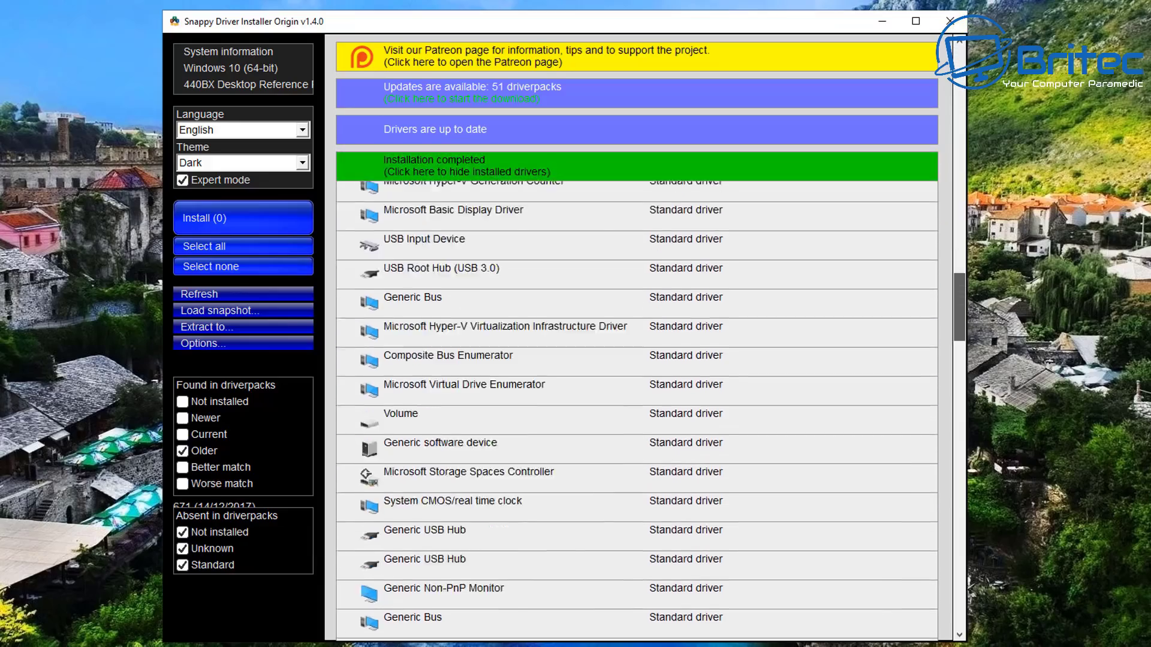
scroll(637, 341, down, 8)
scroll(638, 341, up, 6)
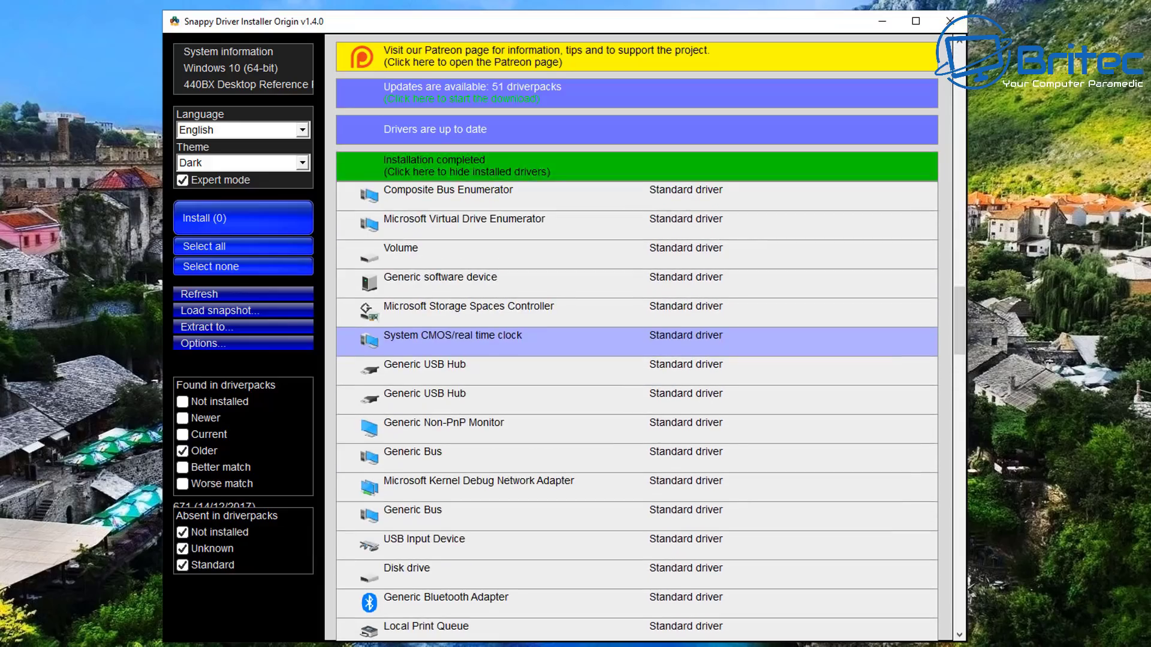
- View driver details in the list, then open and dismiss the PCI Express Root Port driver's menu
mouse_move(396, 323)
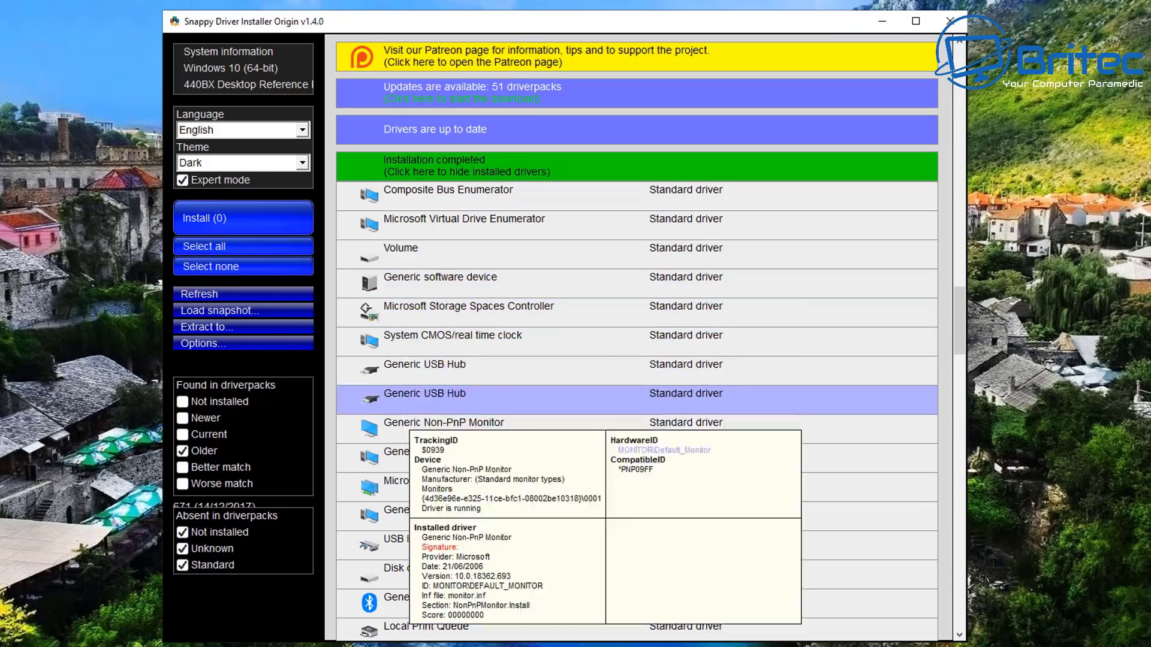
mouse_move(395, 574)
mouse_move(405, 544)
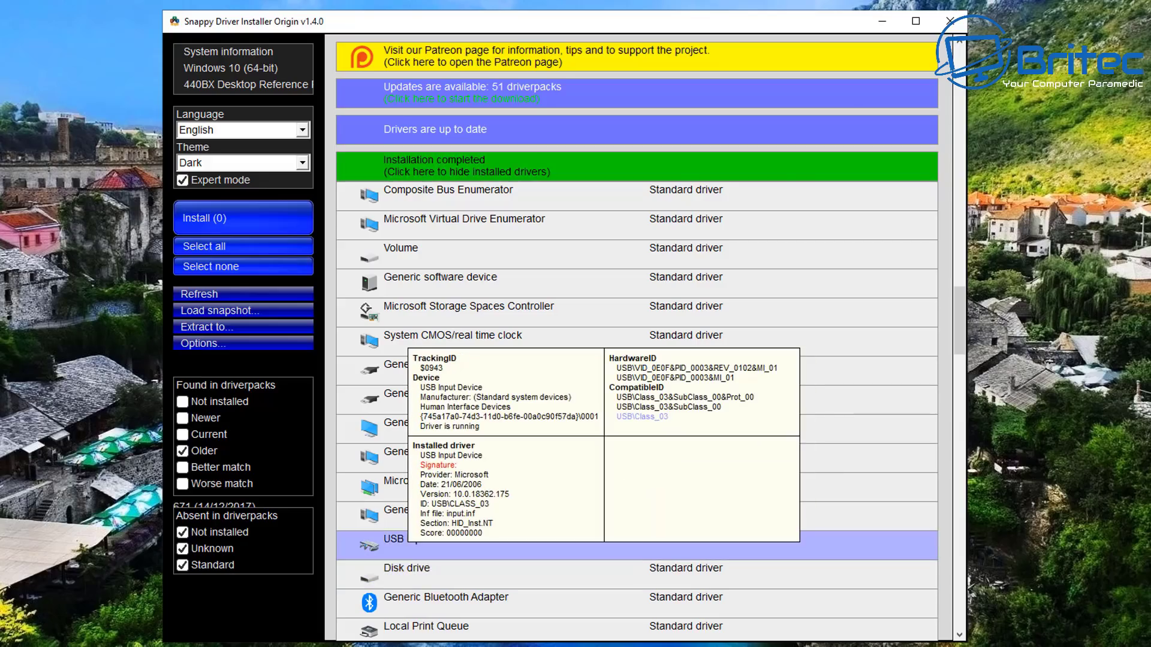
scroll(405, 554, down, 2)
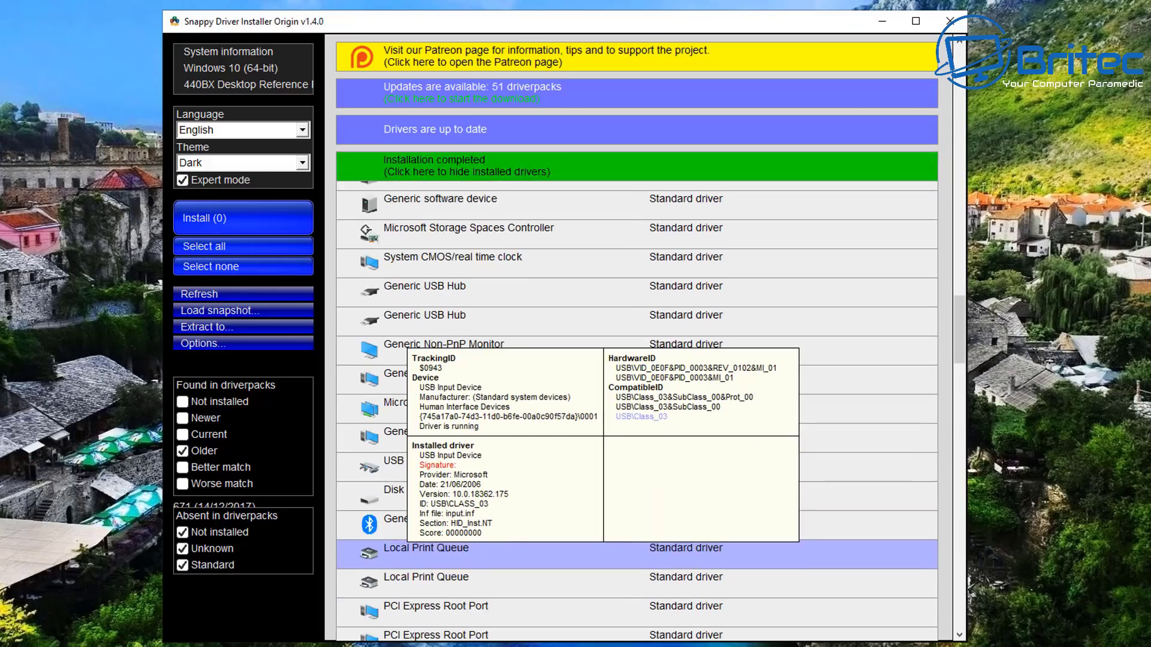
right_click(399, 551)
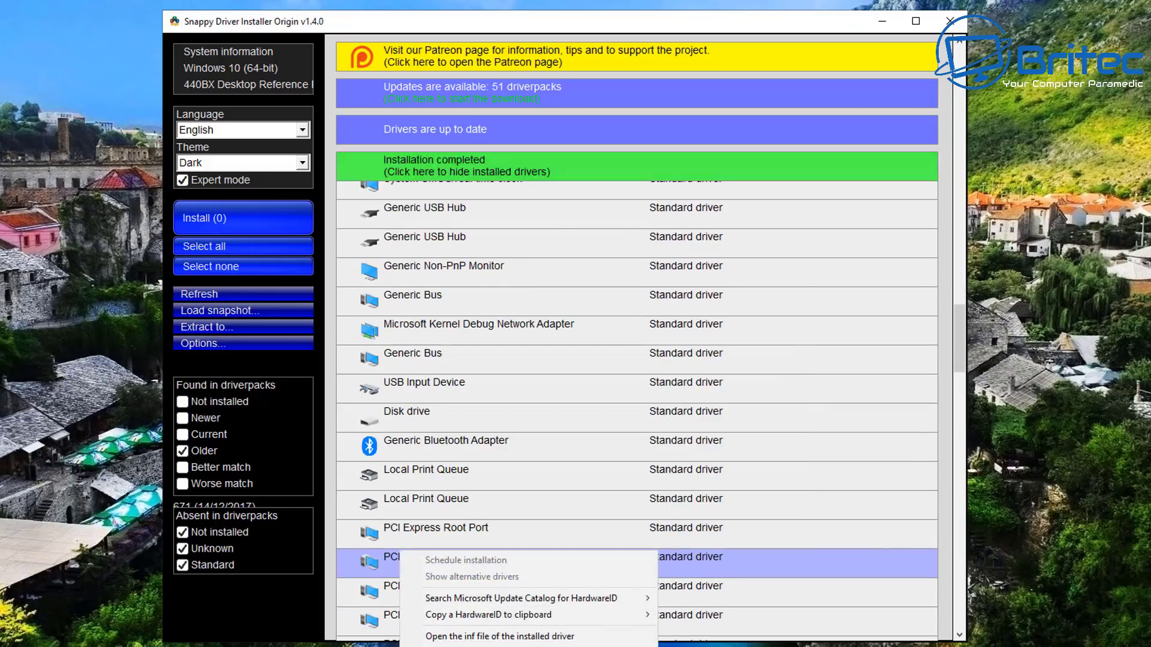
key(Escape)
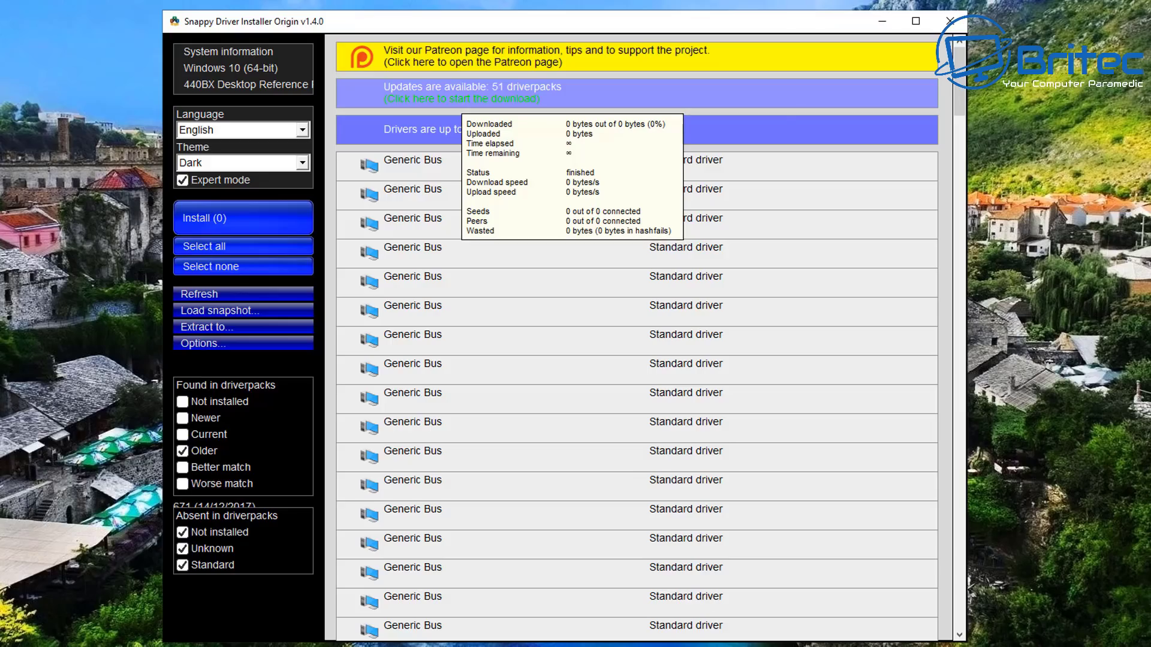
click(420, 129)
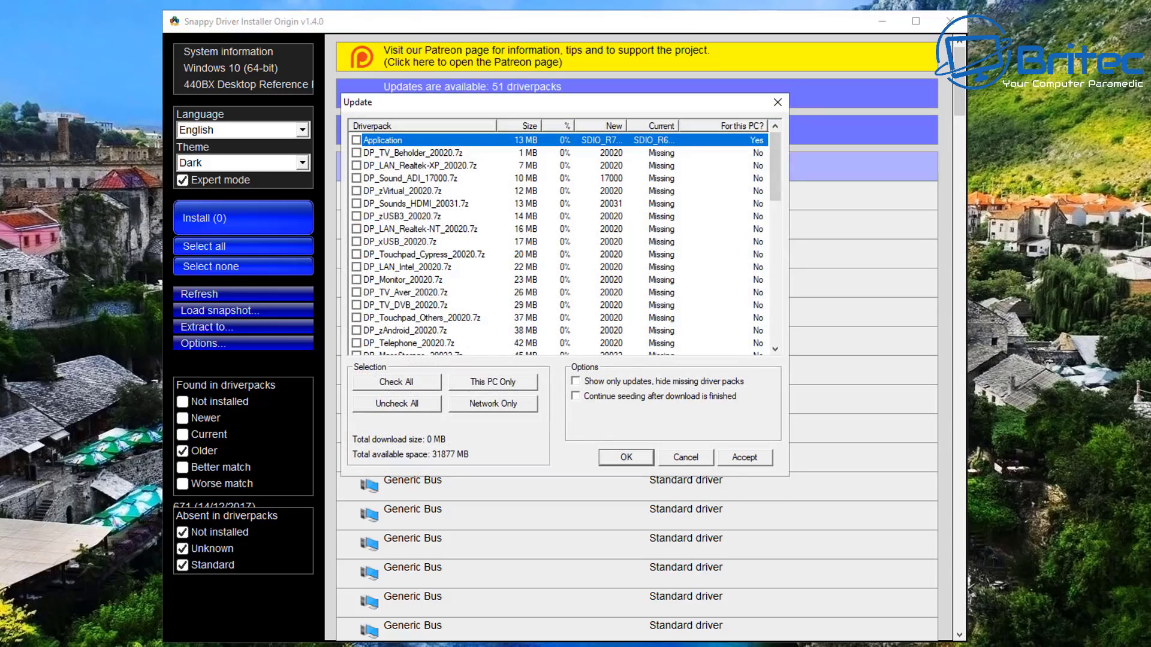
scroll(558, 240, down, 2)
scroll(558, 240, down, 4)
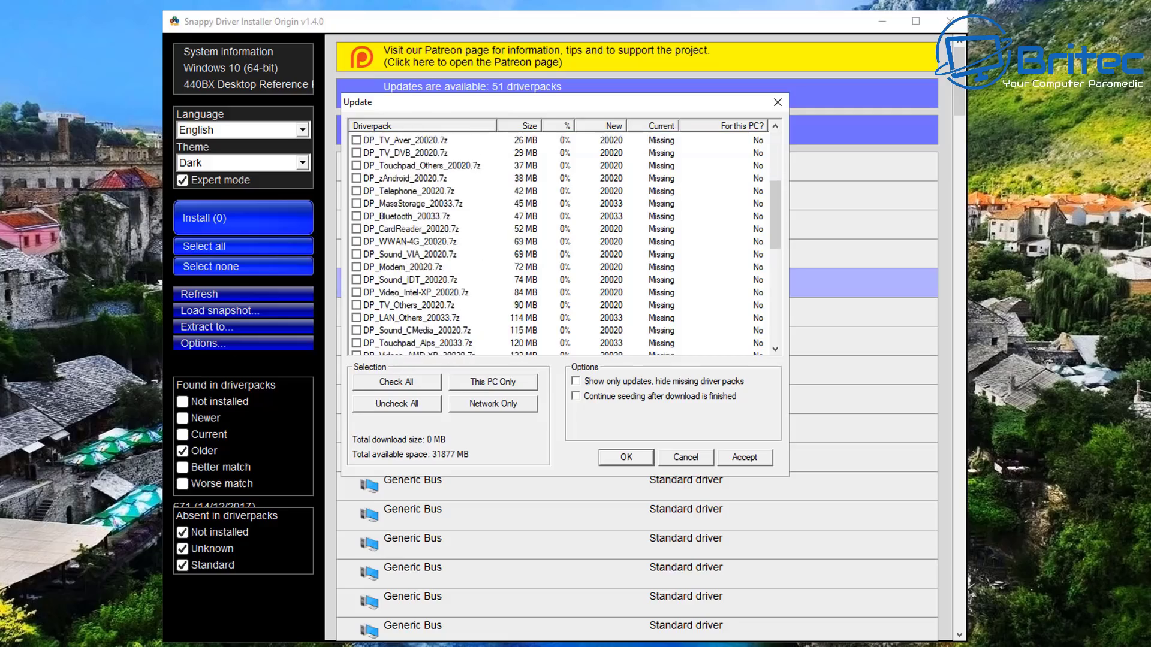
scroll(557, 240, down, 6)
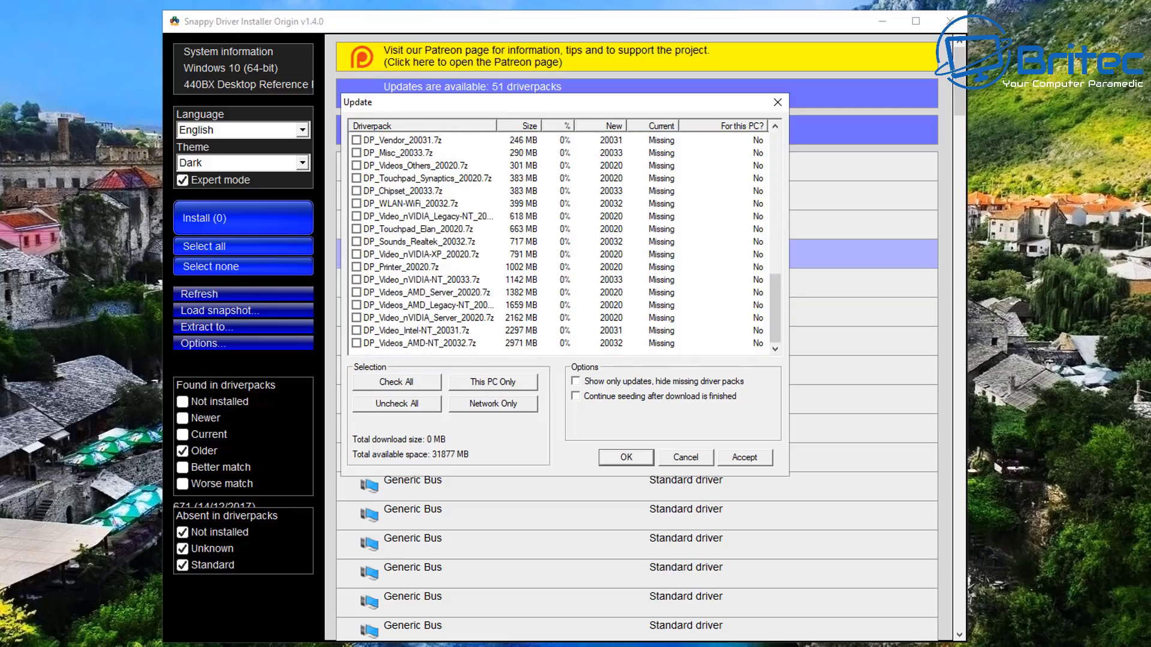
scroll(557, 239, up, 11)
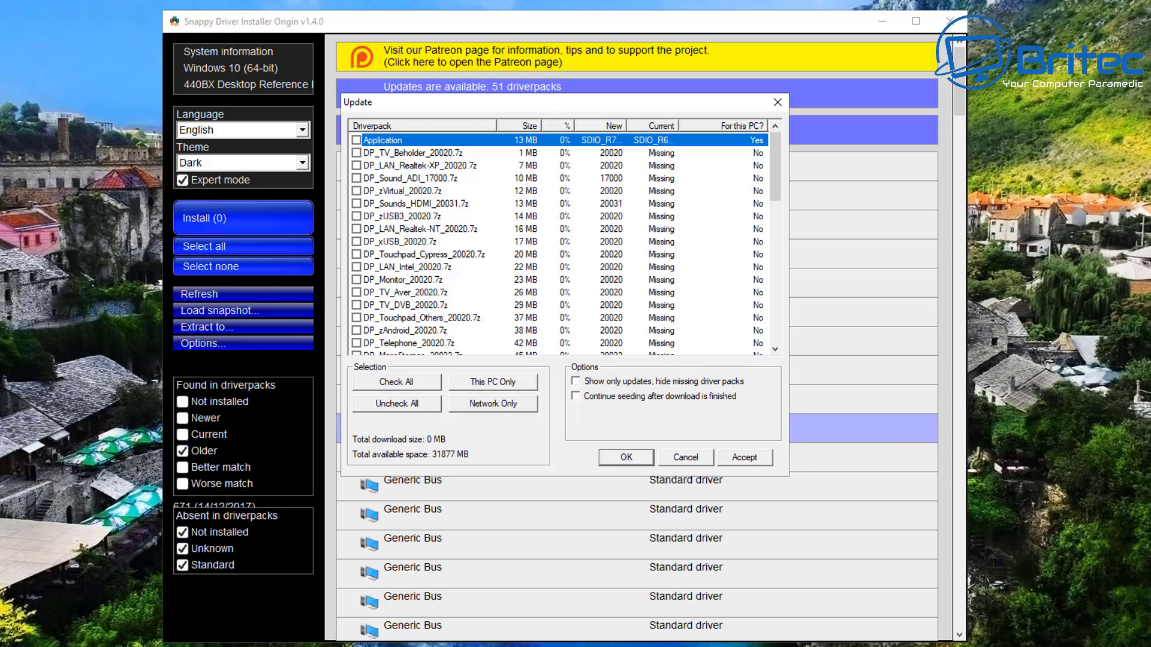
click(686, 458)
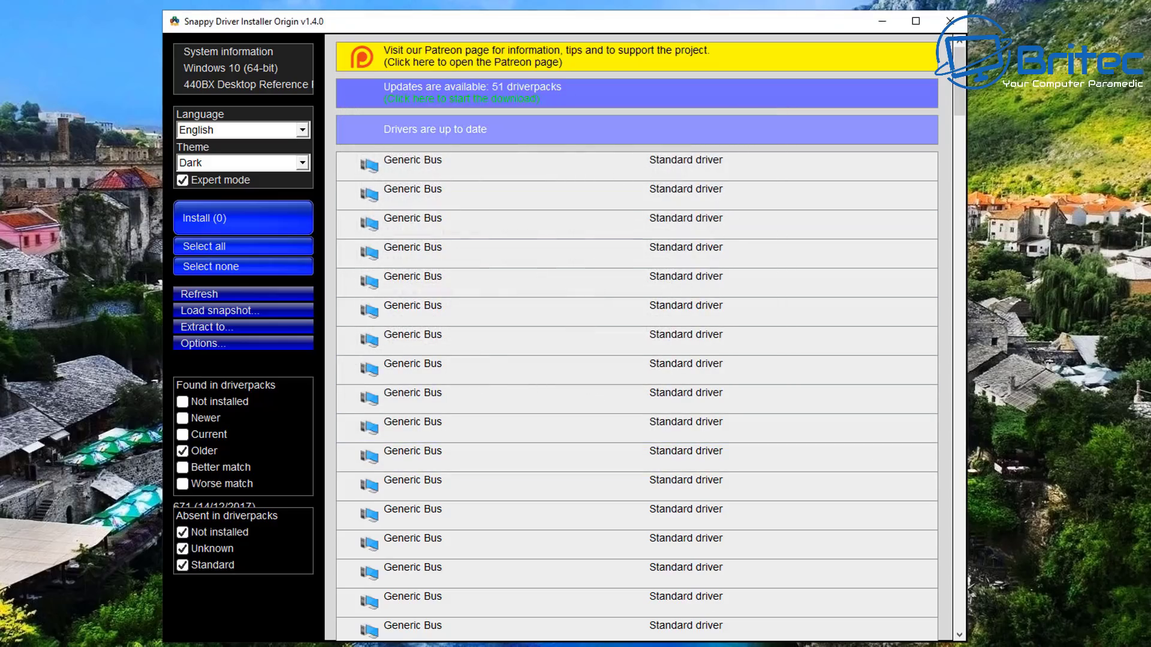
- Close Snappy Driver Installer Origin and switch to the MSI motherboard tab in Edge
click(949, 21)
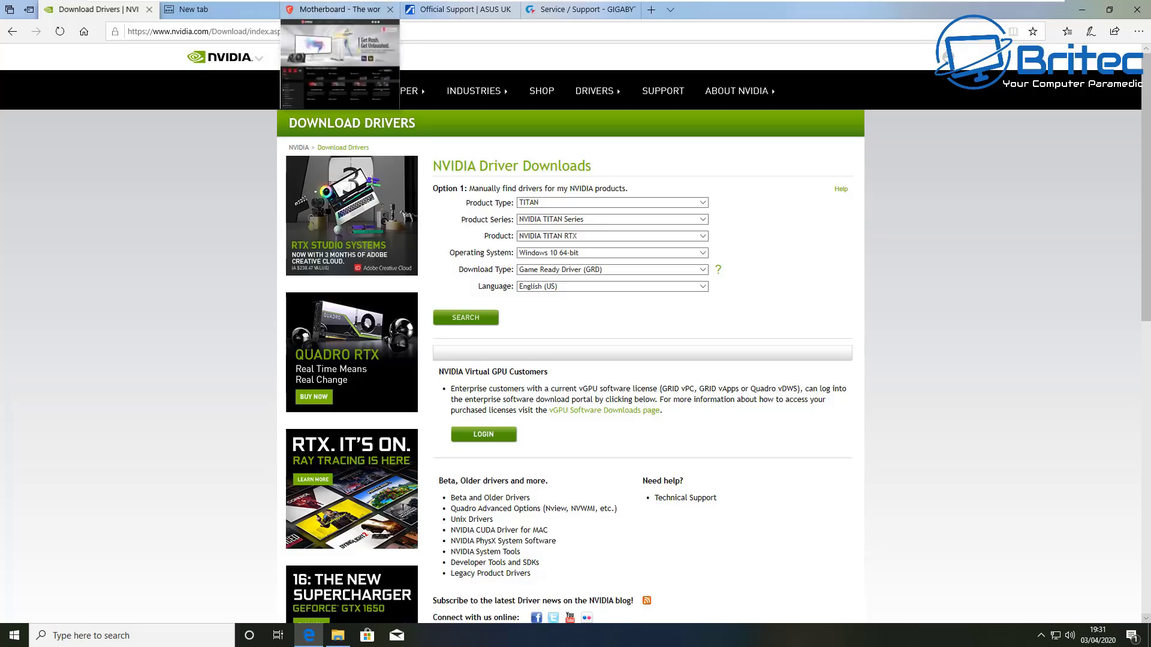
click(336, 9)
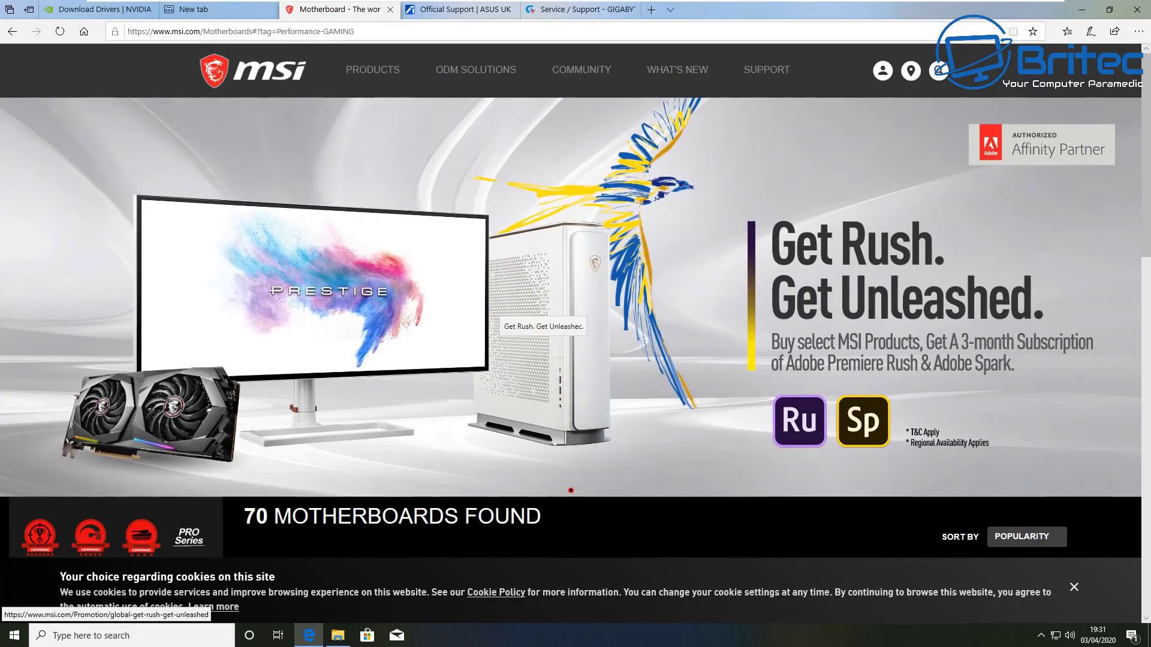
- Scroll MSI's Performance GAMING motherboard list and open the B450 GAMING PLUS product page
scroll(500, 314, down, 3)
scroll(360, 359, down, 2)
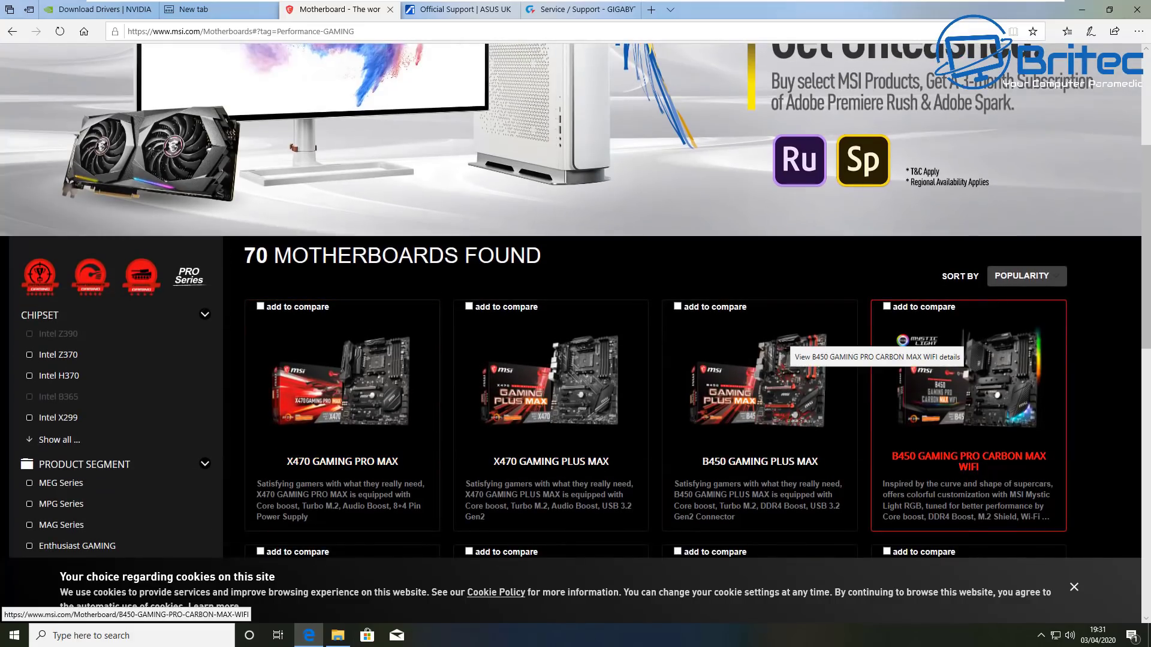
scroll(785, 338, down, 3)
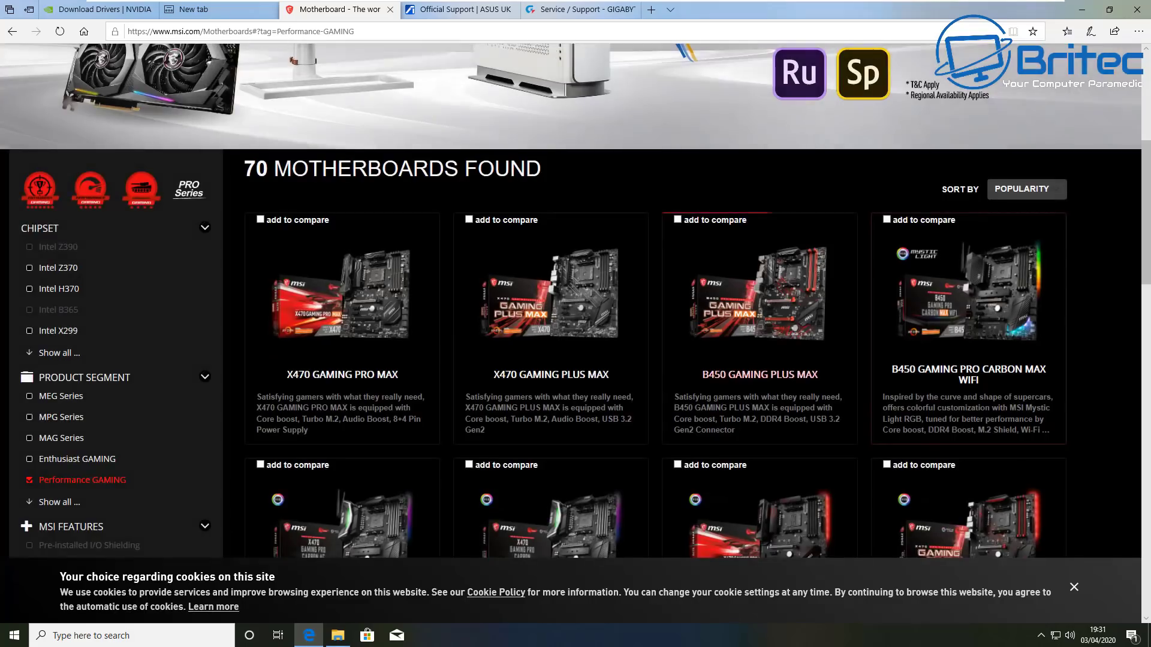
scroll(785, 287, down, 3)
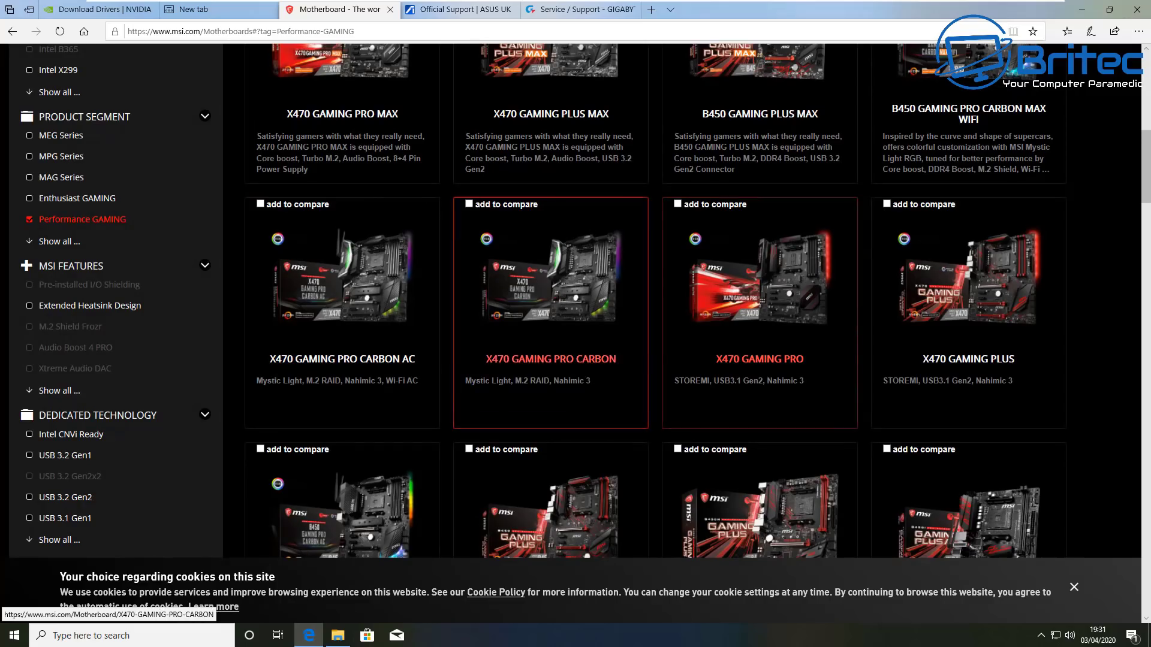
scroll(552, 317, down, 3)
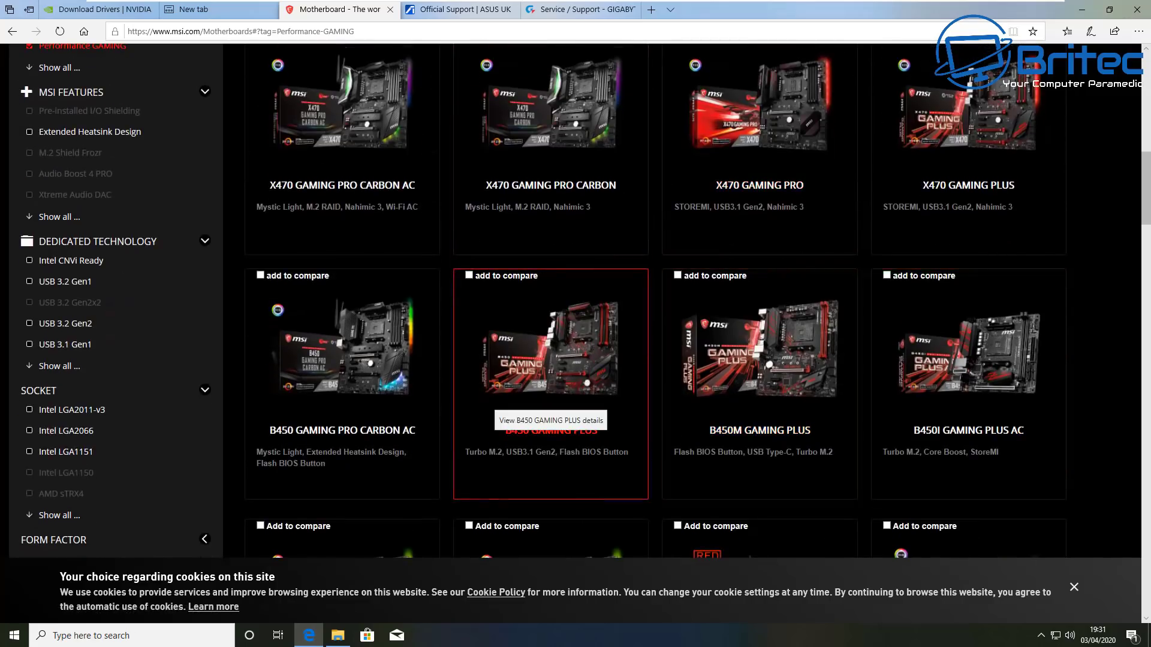
click(550, 413)
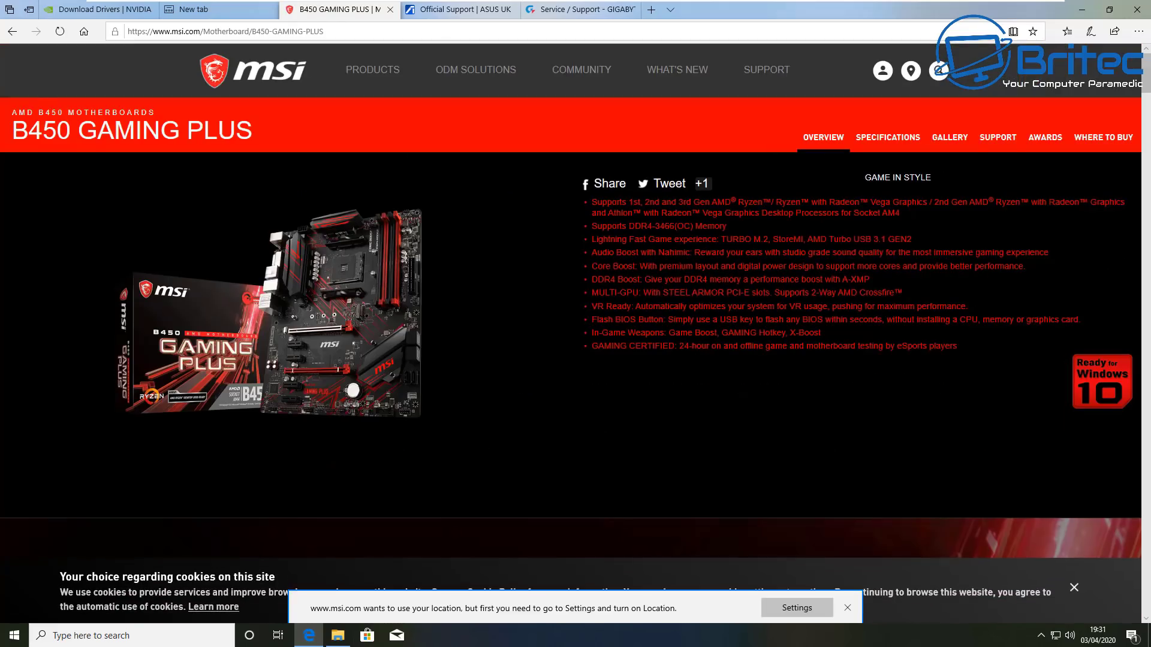
- Open the B450 GAMING PLUS support section and list its Win10 64 drivers
scroll(570, 359, down, 5)
scroll(571, 359, up, 5)
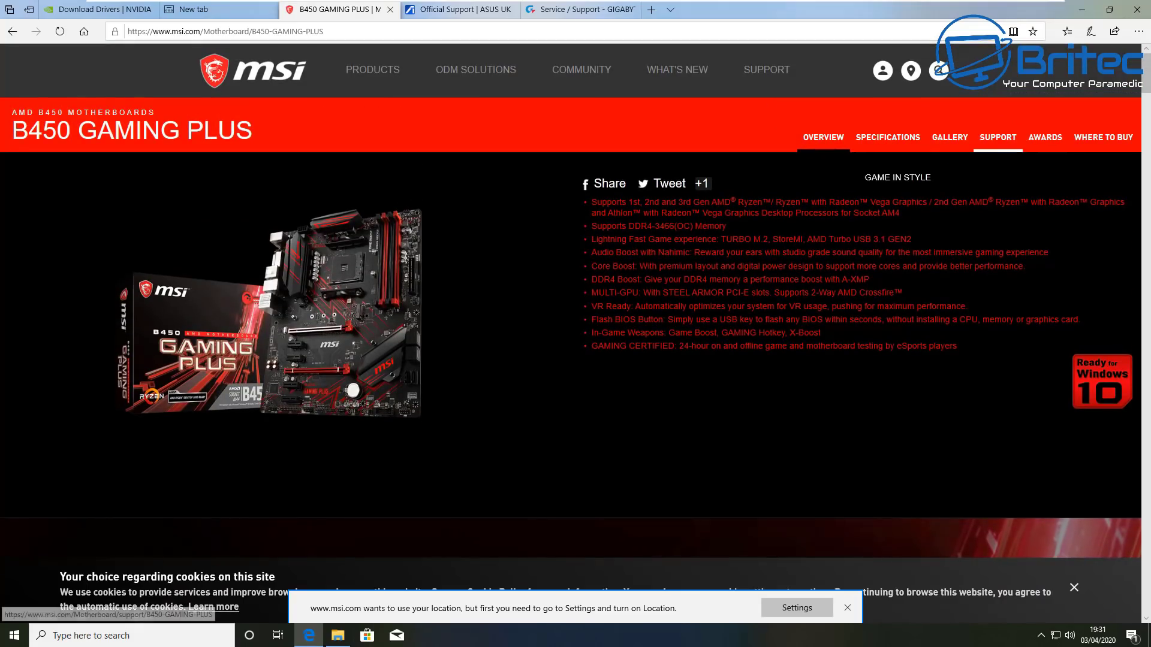
click(998, 137)
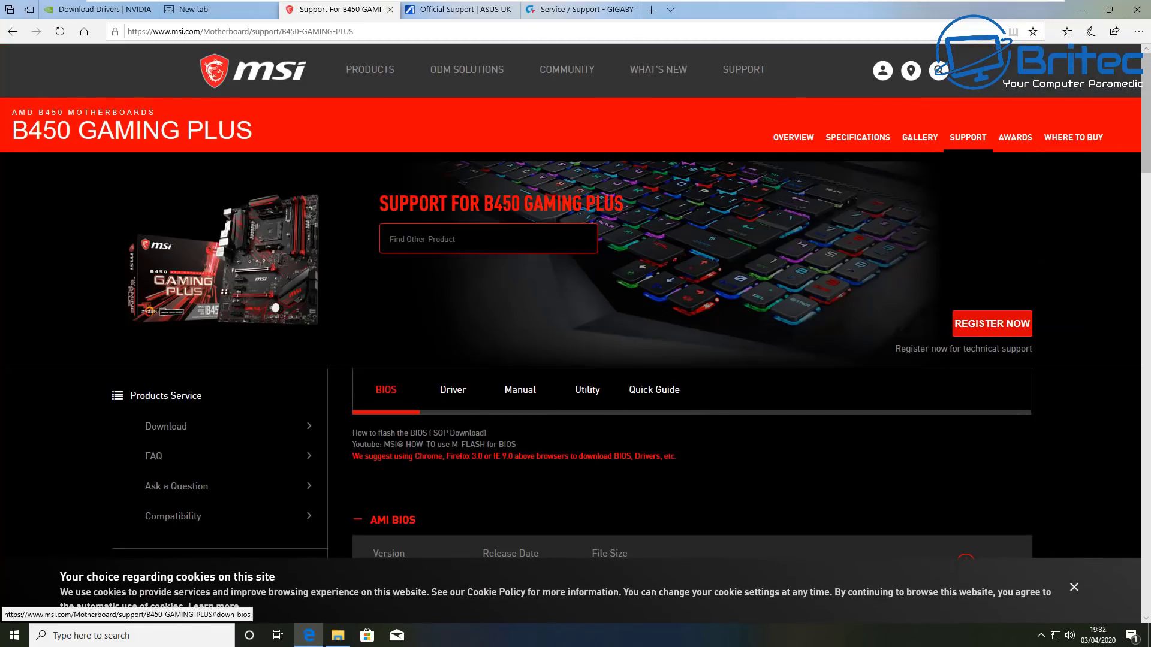
scroll(386, 389, down, 5)
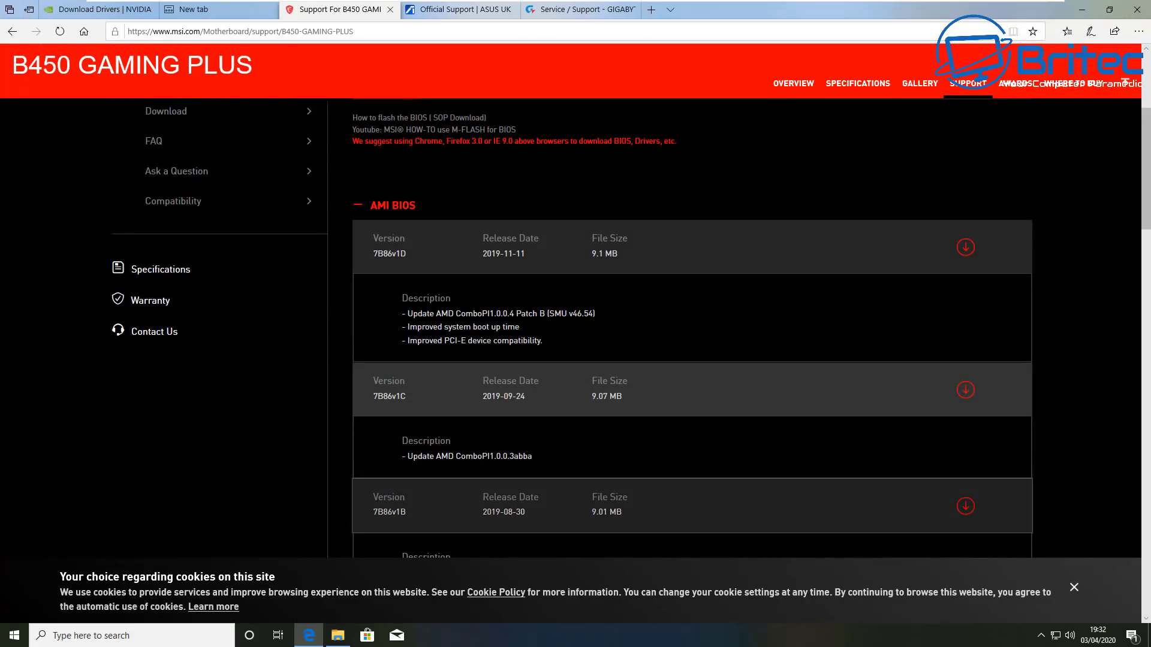
scroll(575, 330, up, 5)
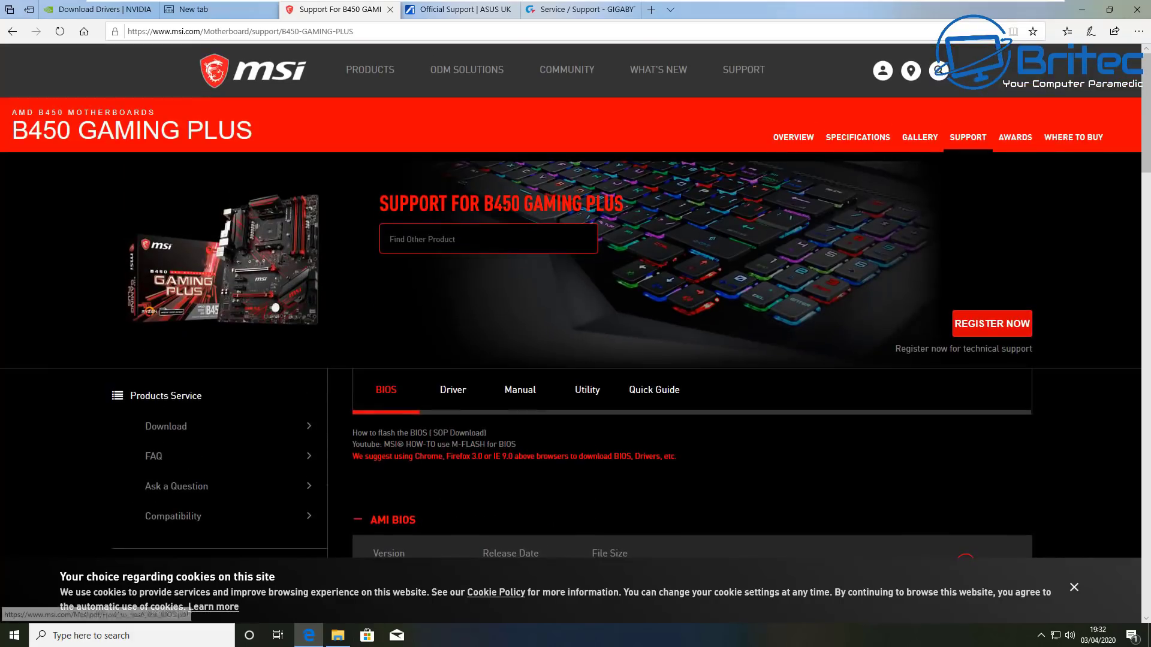
click(453, 390)
click(443, 470)
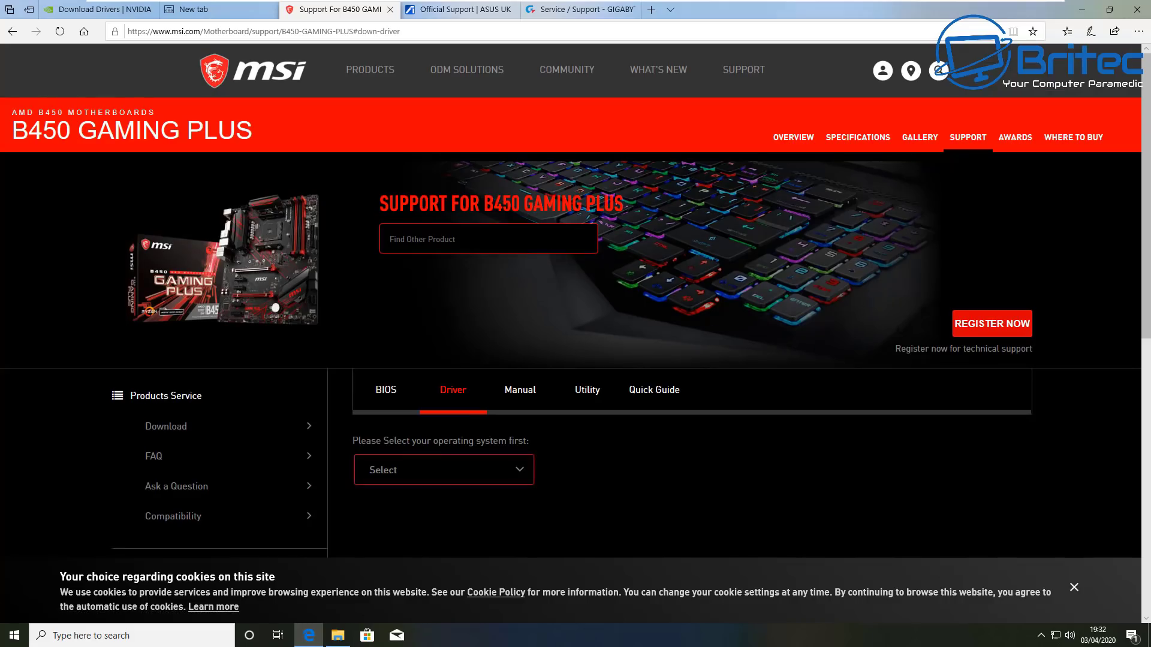
scroll(443, 480, down, 2)
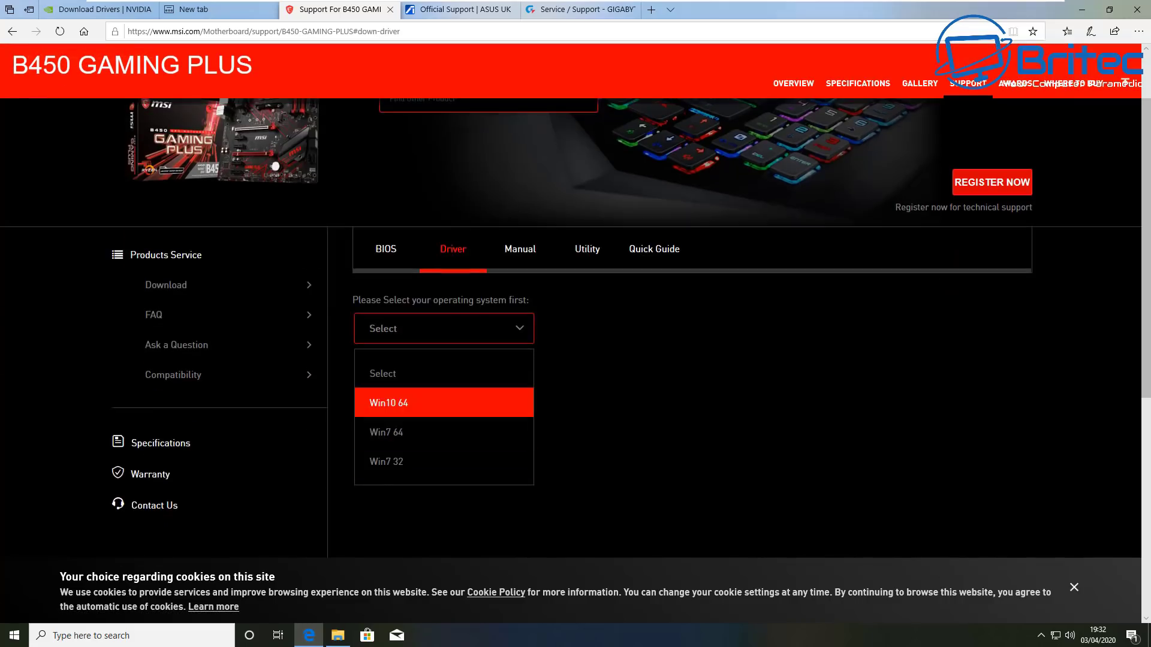
click(388, 403)
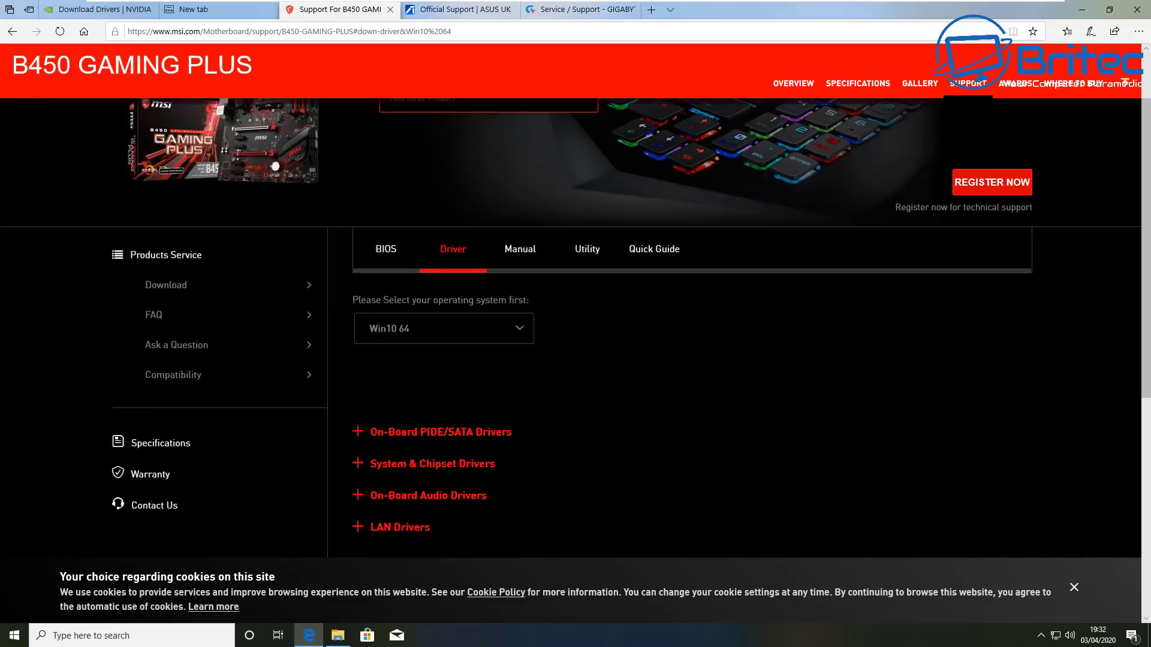
- List the Win10 64 utilities such as CPU-Z and MSI Dragon Center, then move to ASUS support
scroll(575, 324, down, 2)
scroll(575, 324, up, 4)
click(587, 390)
scroll(587, 390, down, 3)
click(444, 241)
click(443, 317)
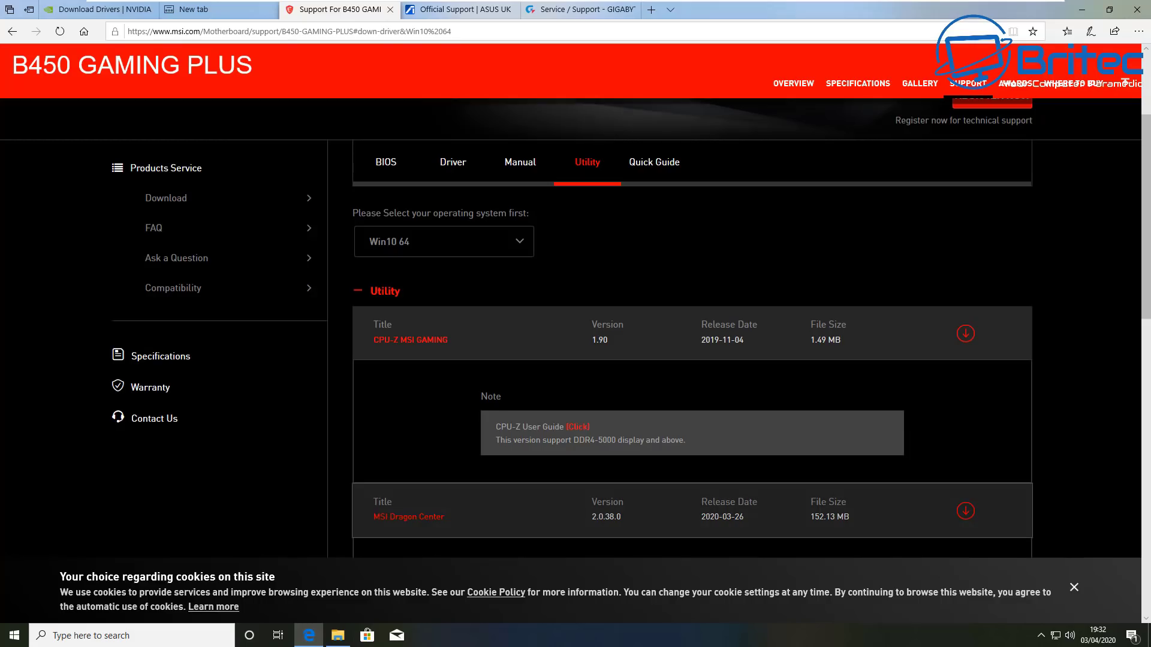
scroll(690, 509, down, 6)
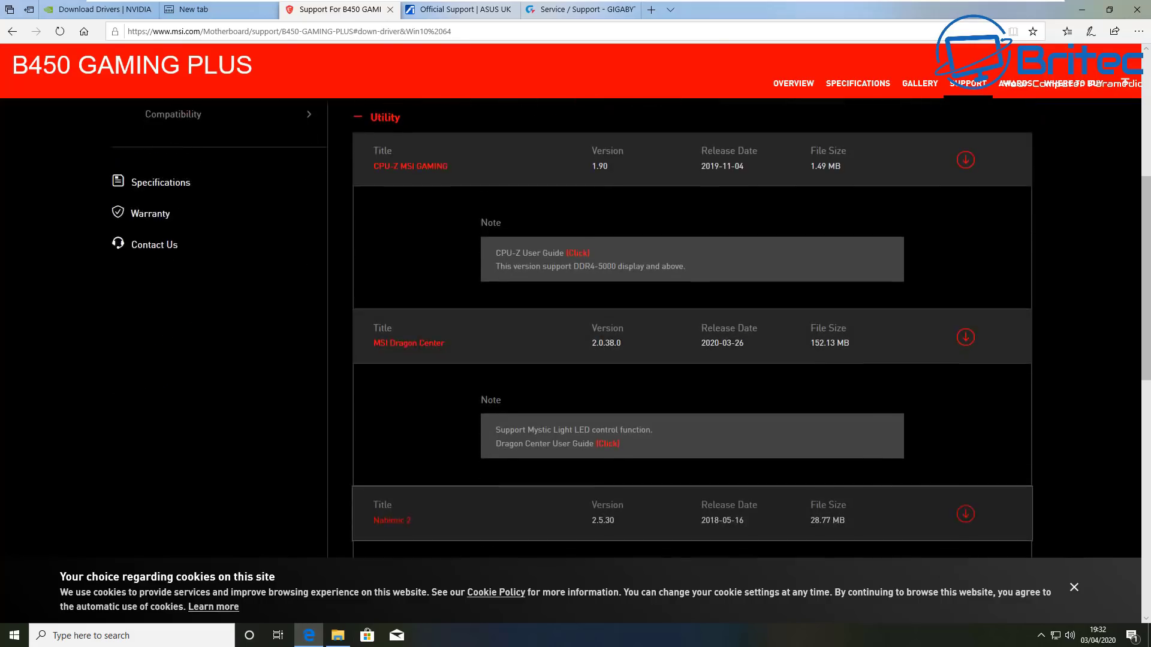
key(ctrl+Tab)
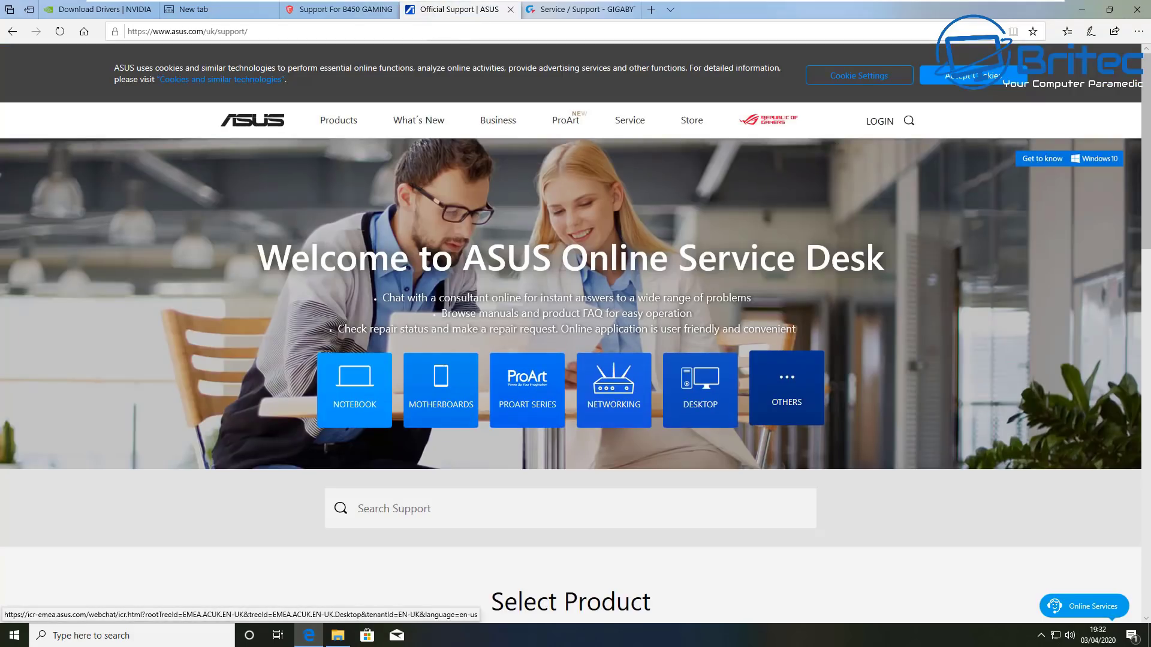
- Open ASUS motherboard support, then look over Gigabyte's Service / Support page
click(440, 389)
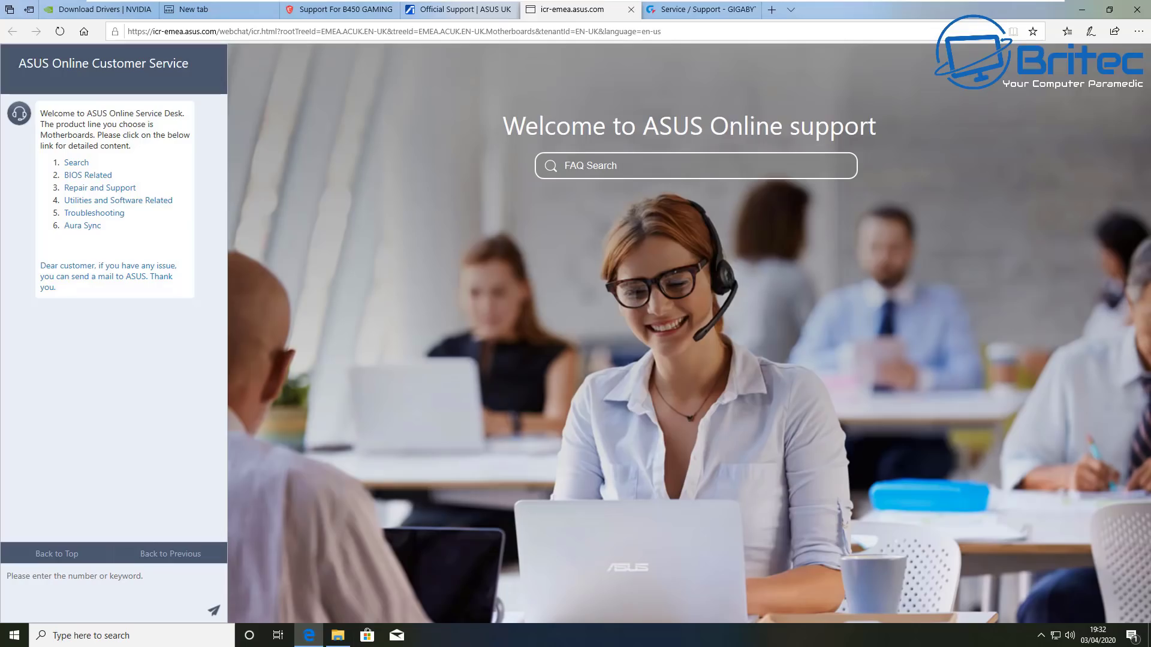
key(ctrl+Tab)
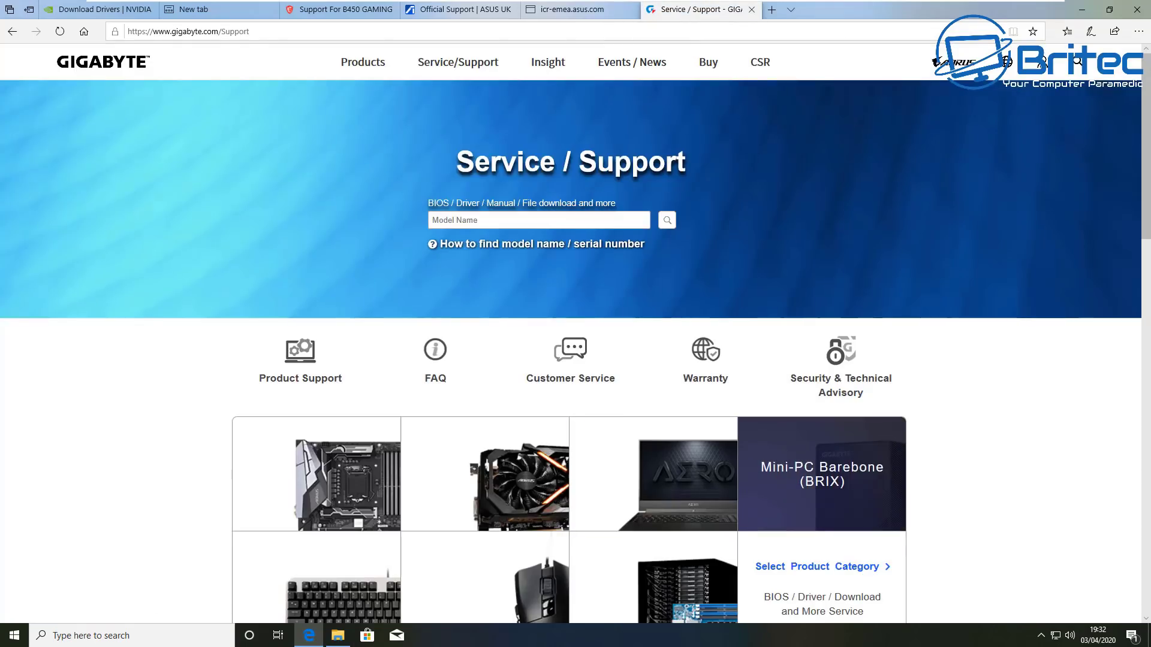
scroll(821, 473, down, 3)
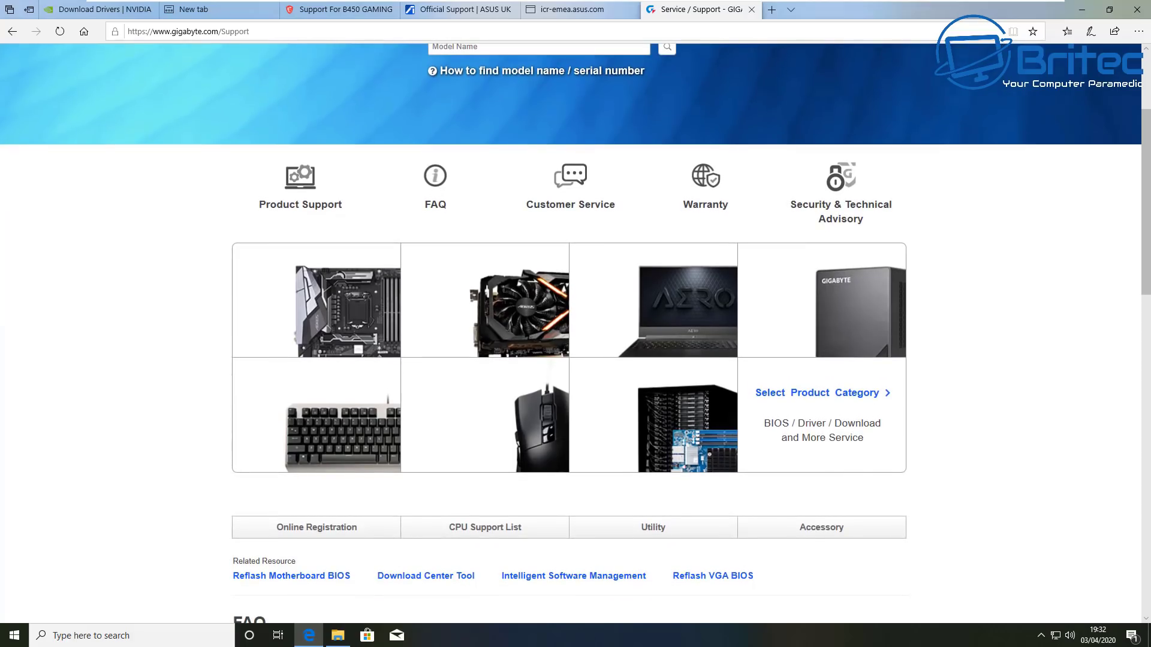
scroll(821, 474, up, 3)
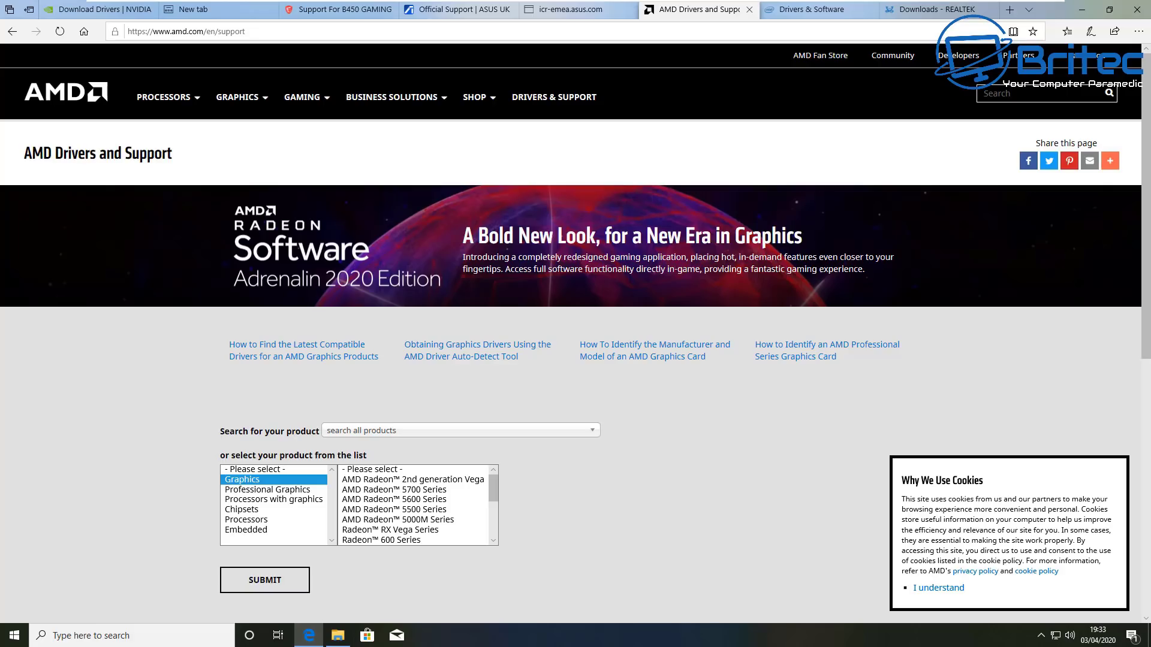
- Look through AMD's graphics product list, then bring up Intel's Drivers & Software page
scroll(414, 505, down, 5)
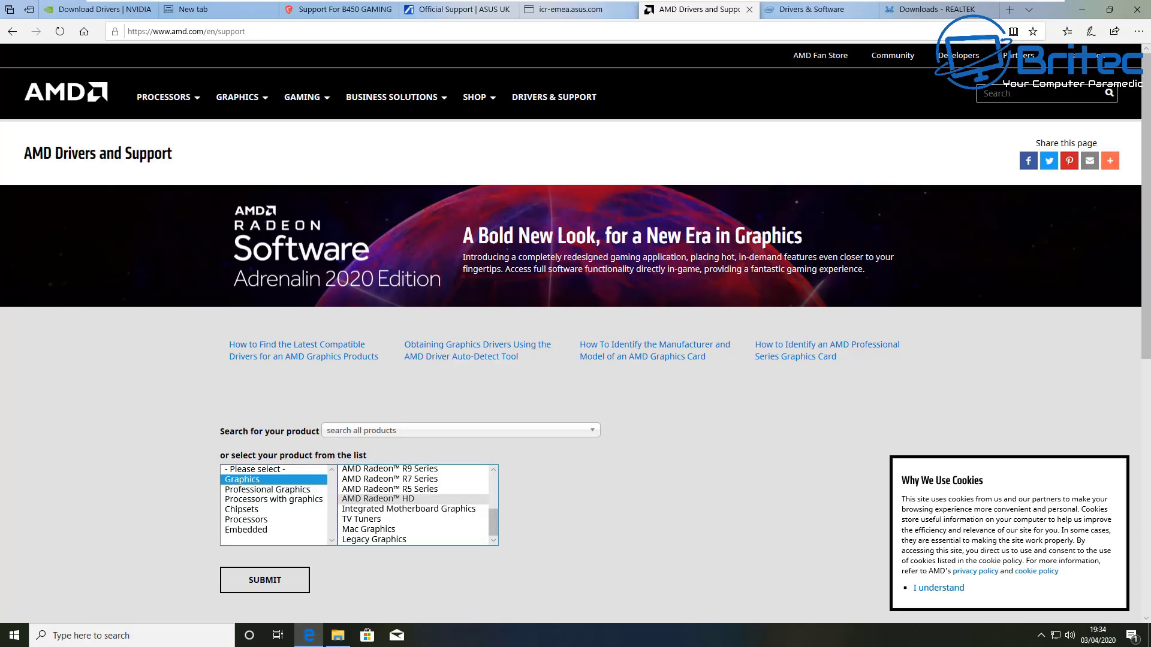
scroll(413, 505, up, 3)
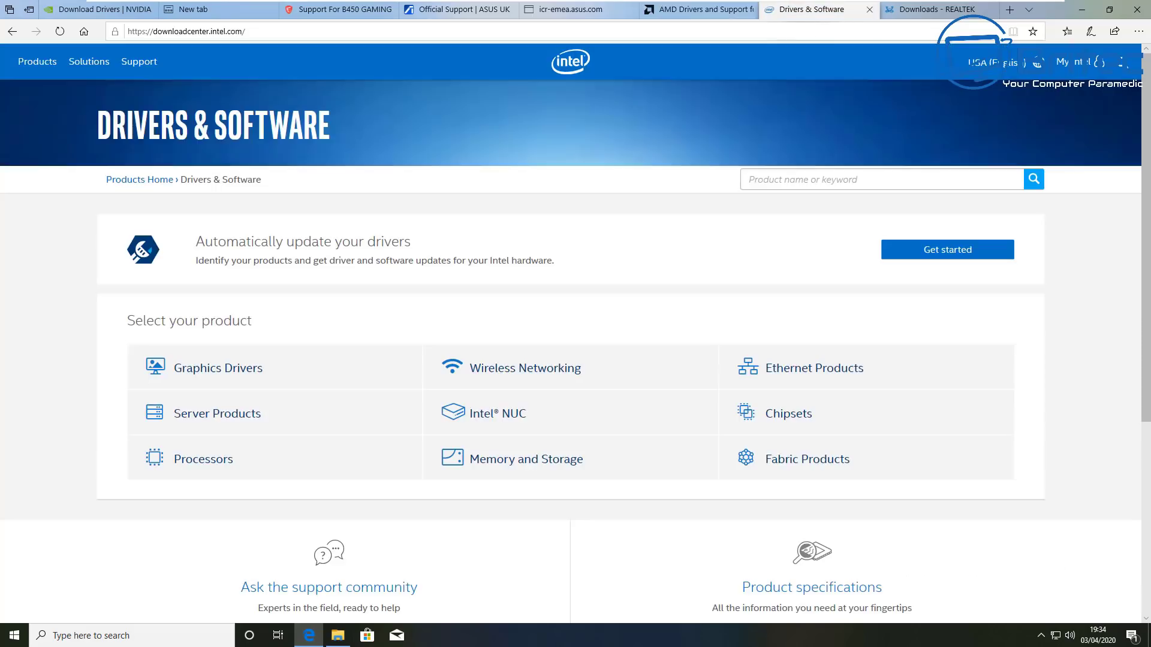
click(806, 10)
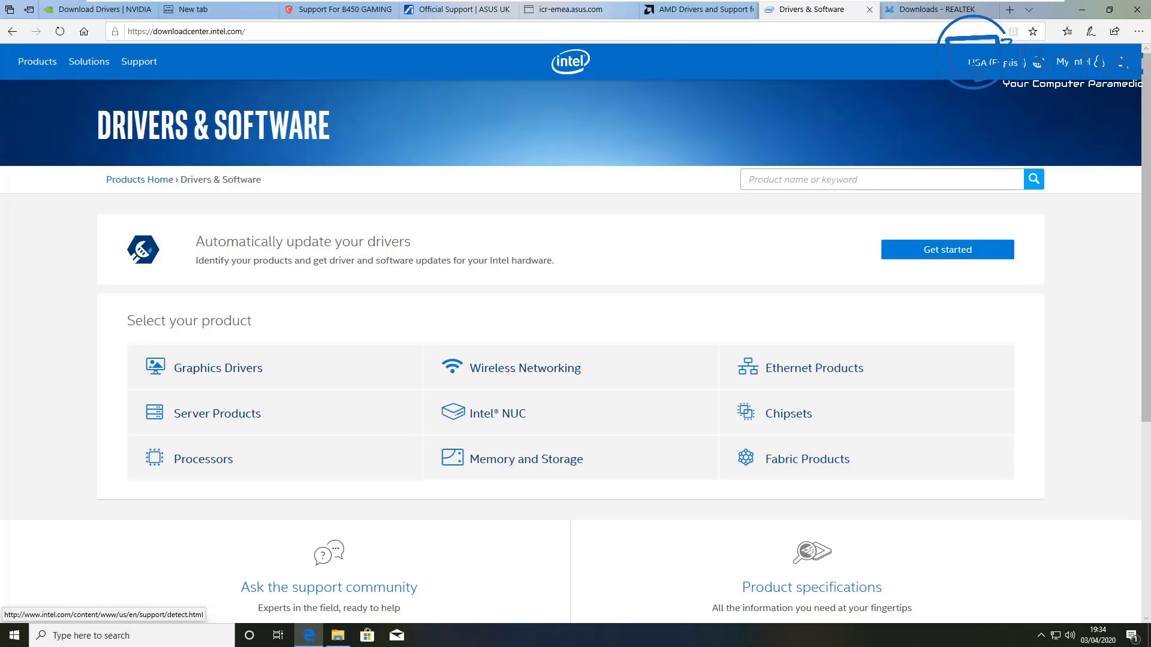
- Review Realtek's Downloads page, then minimise Edge to reveal the desktop
click(935, 9)
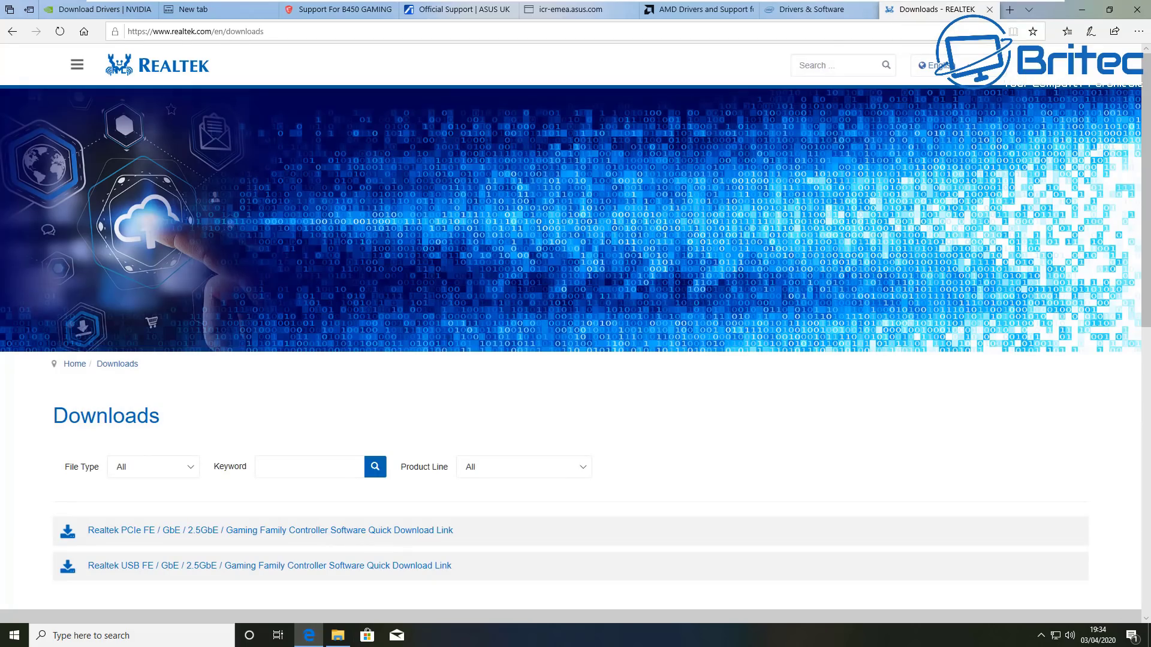
scroll(270, 391, down, 3)
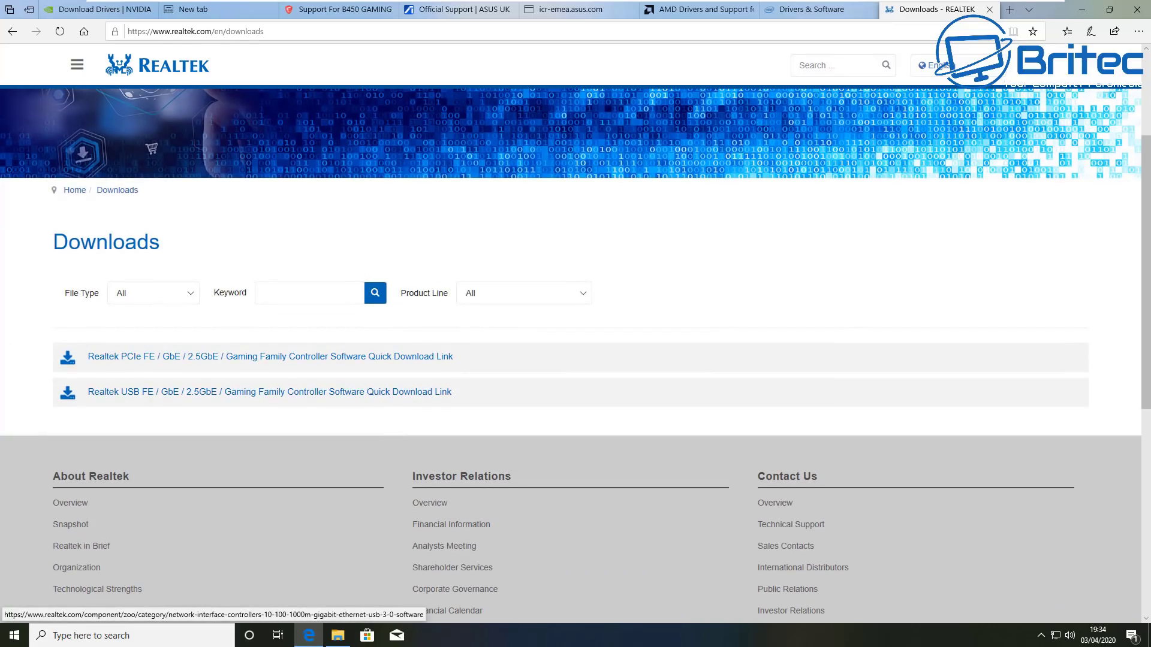
scroll(270, 391, up, 3)
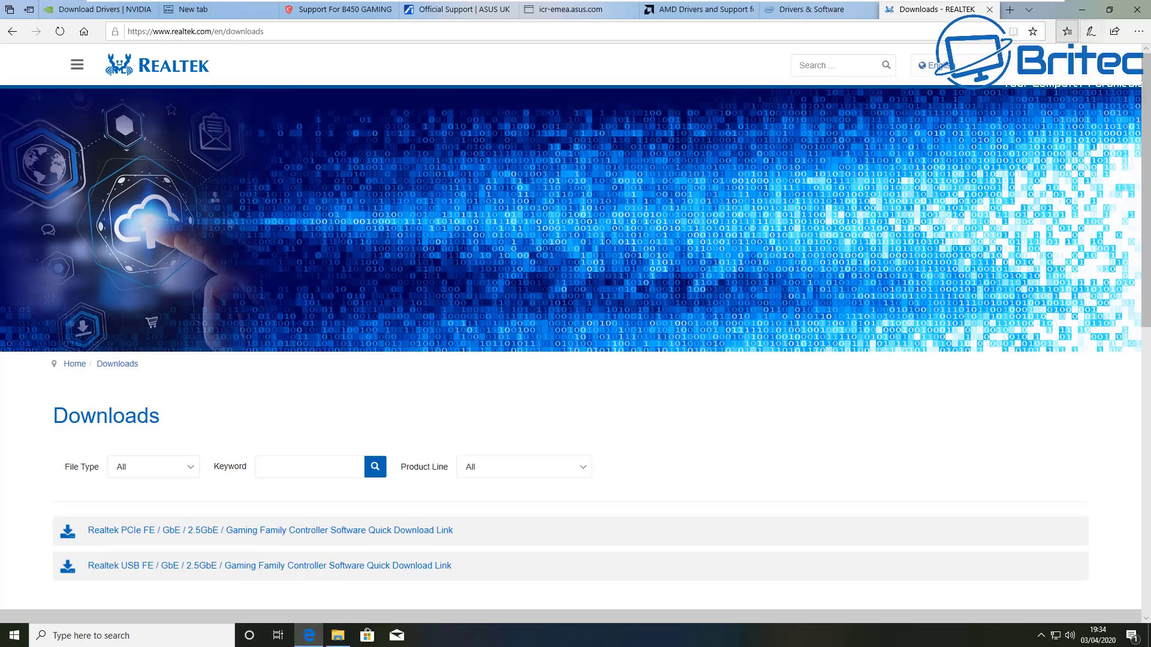
click(1081, 9)
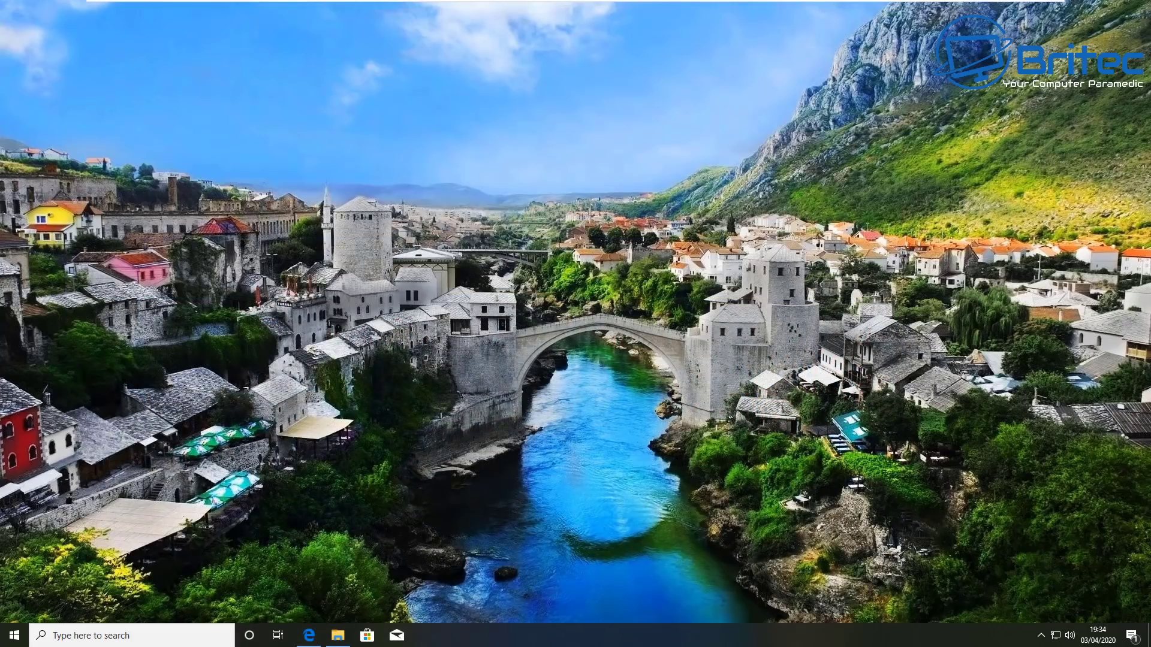